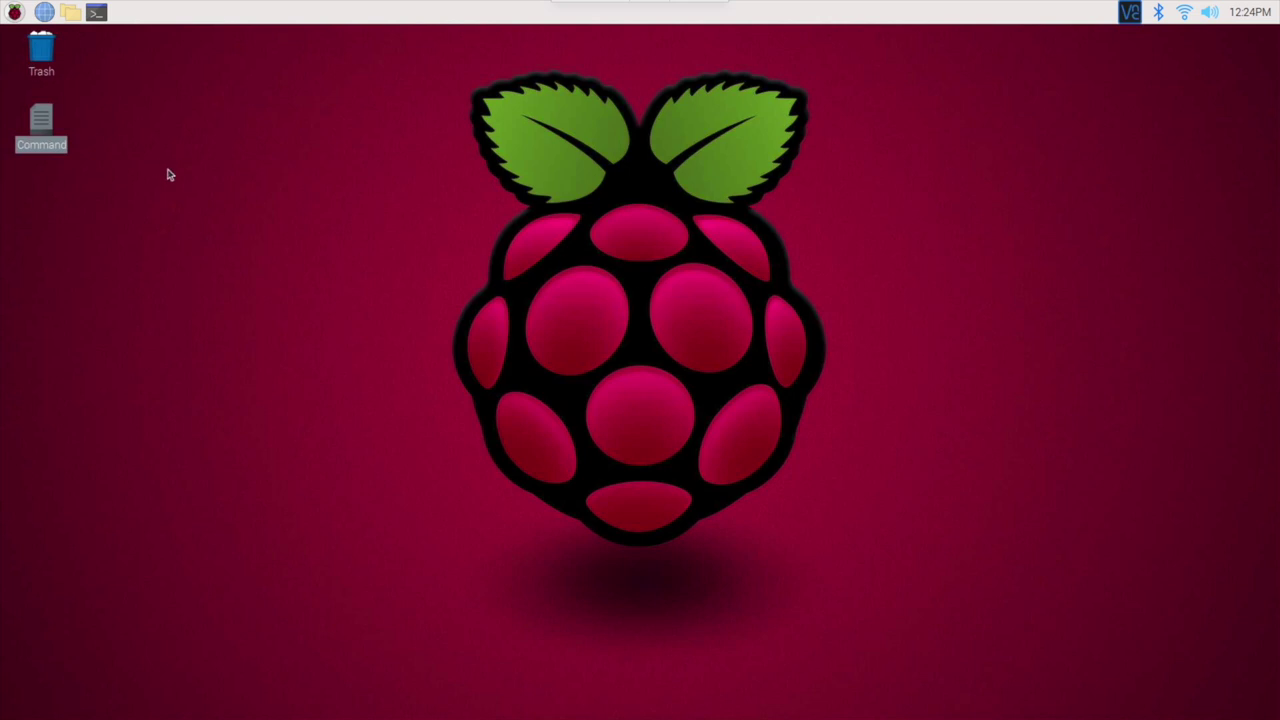
# Examine the application categories in the main menu, and view and dismiss the shutdown options
pyautogui.click(16, 16)
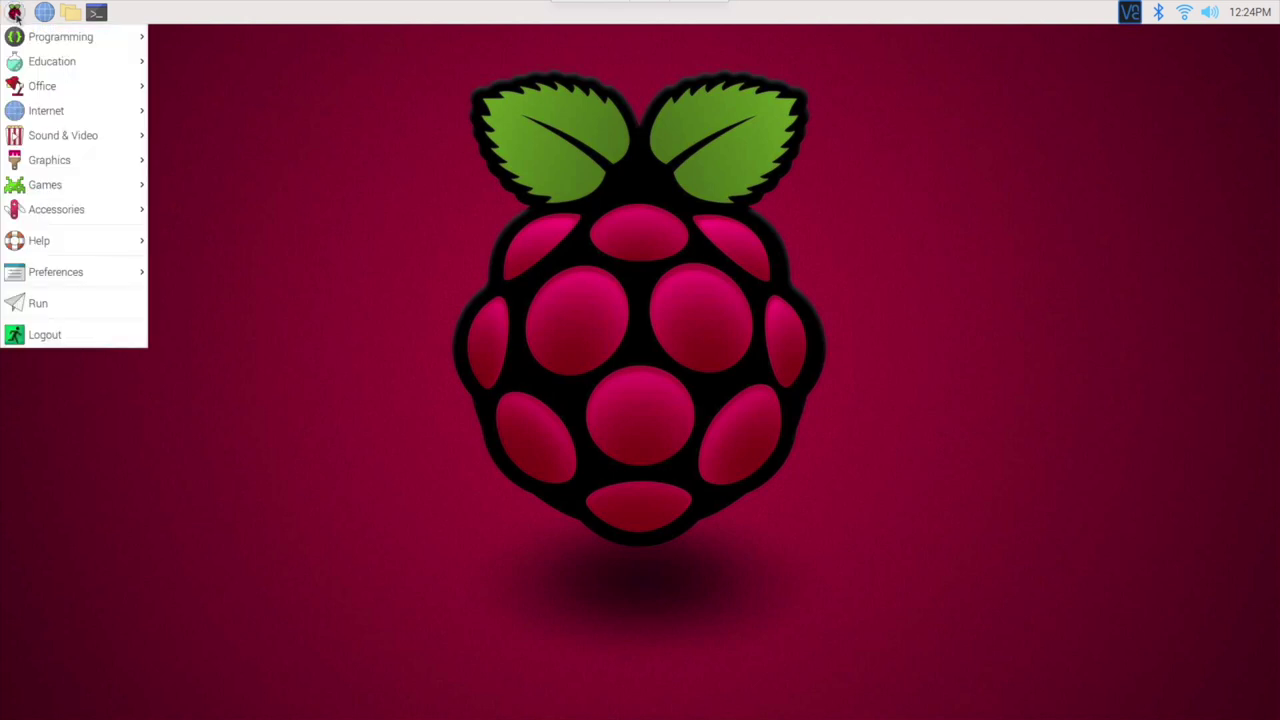
pyautogui.moveTo(38, 42)
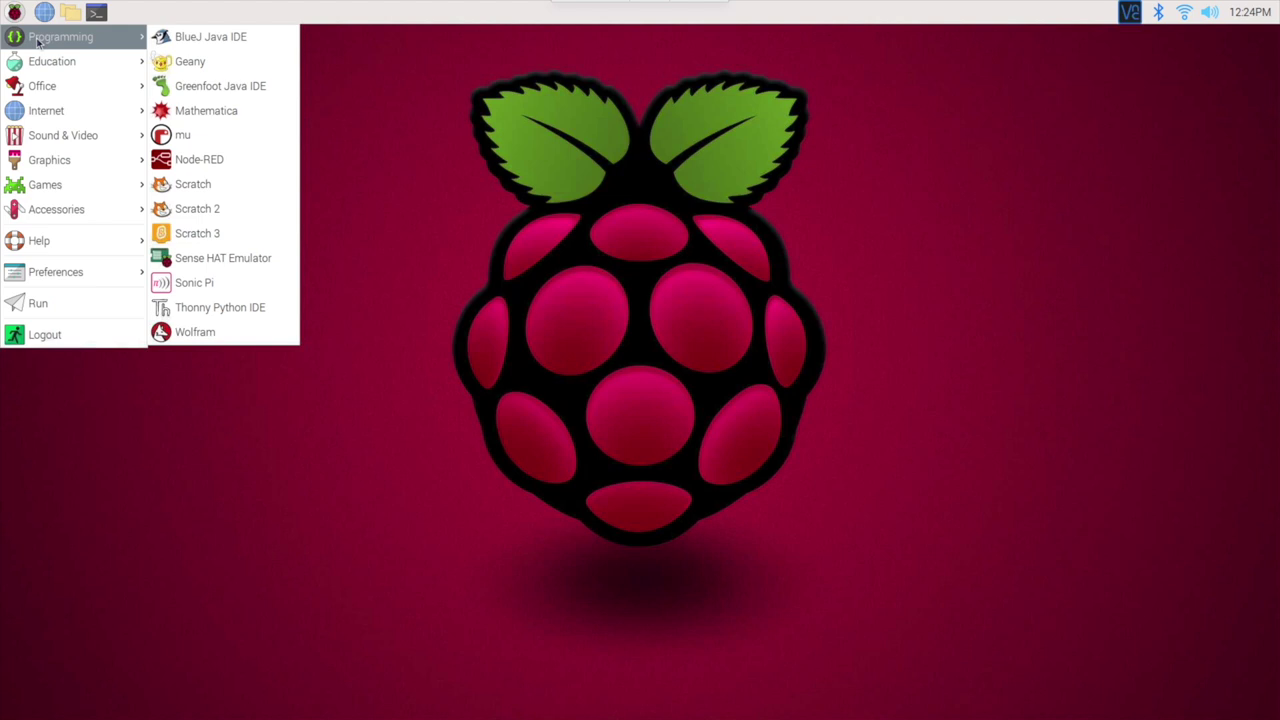
pyautogui.moveTo(40, 66)
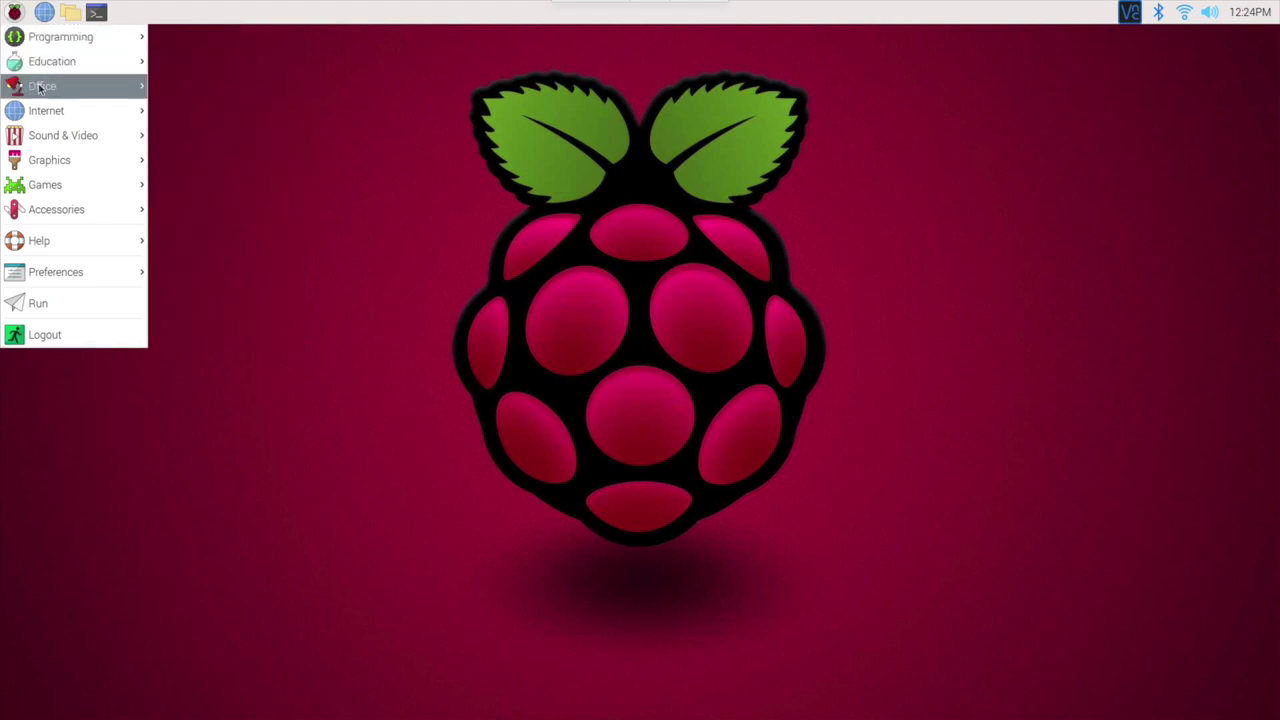
pyautogui.moveTo(40, 89)
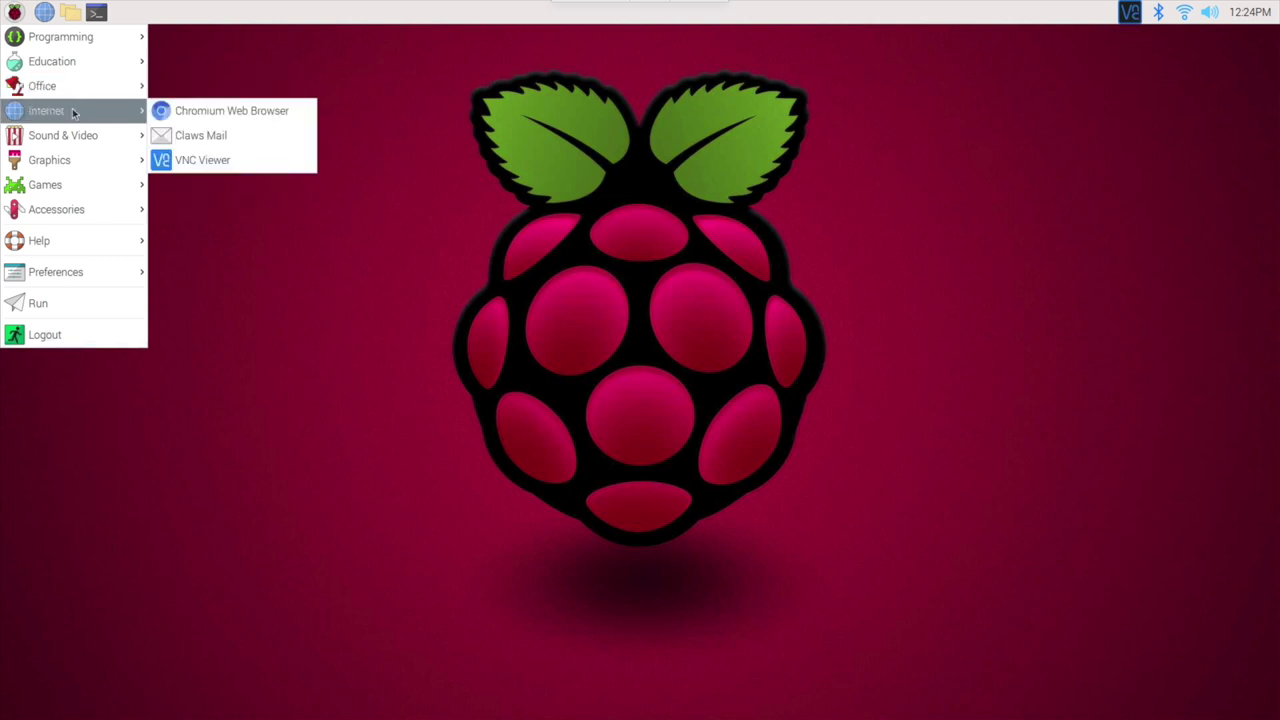
pyautogui.moveTo(120, 112)
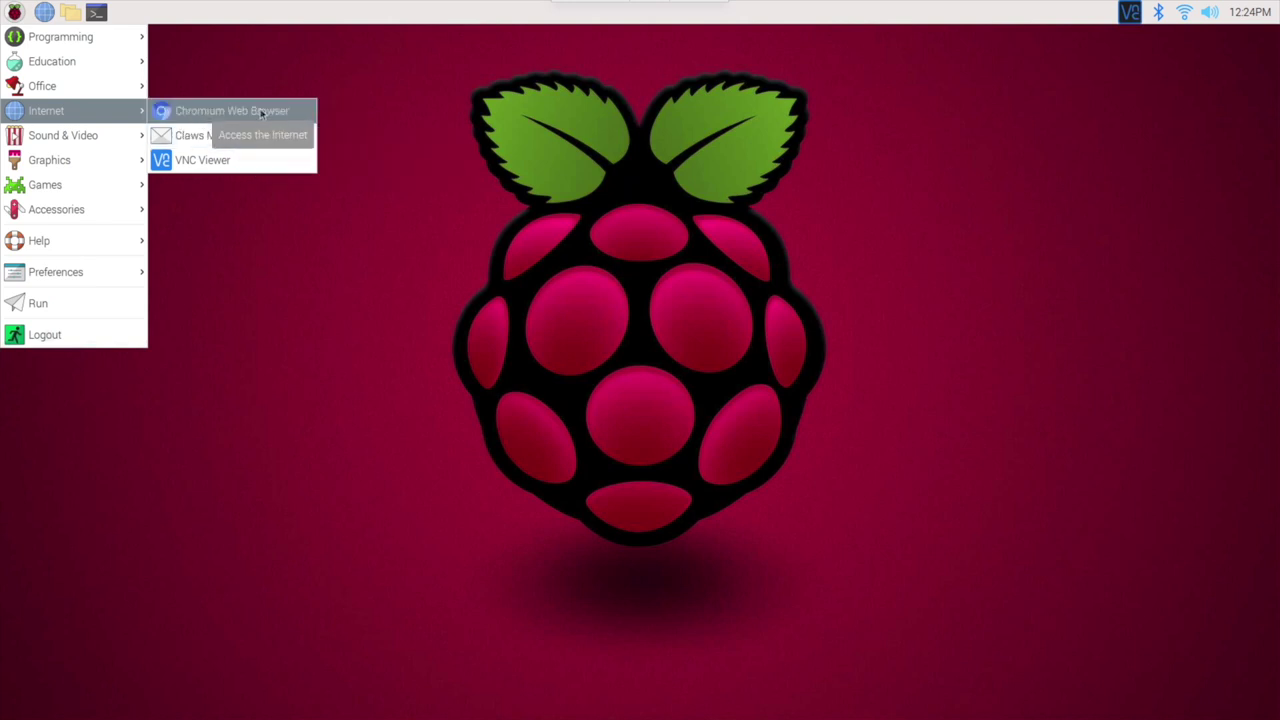
pyautogui.moveTo(58, 144)
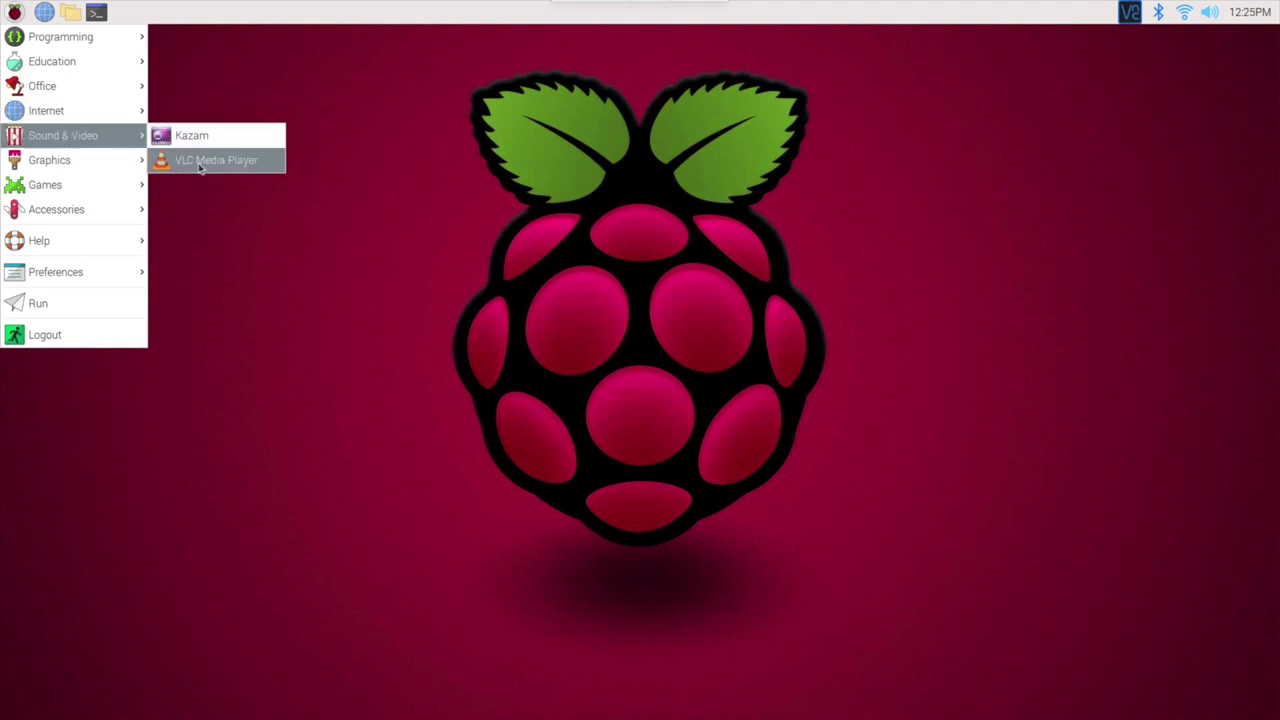
pyautogui.moveTo(150, 168)
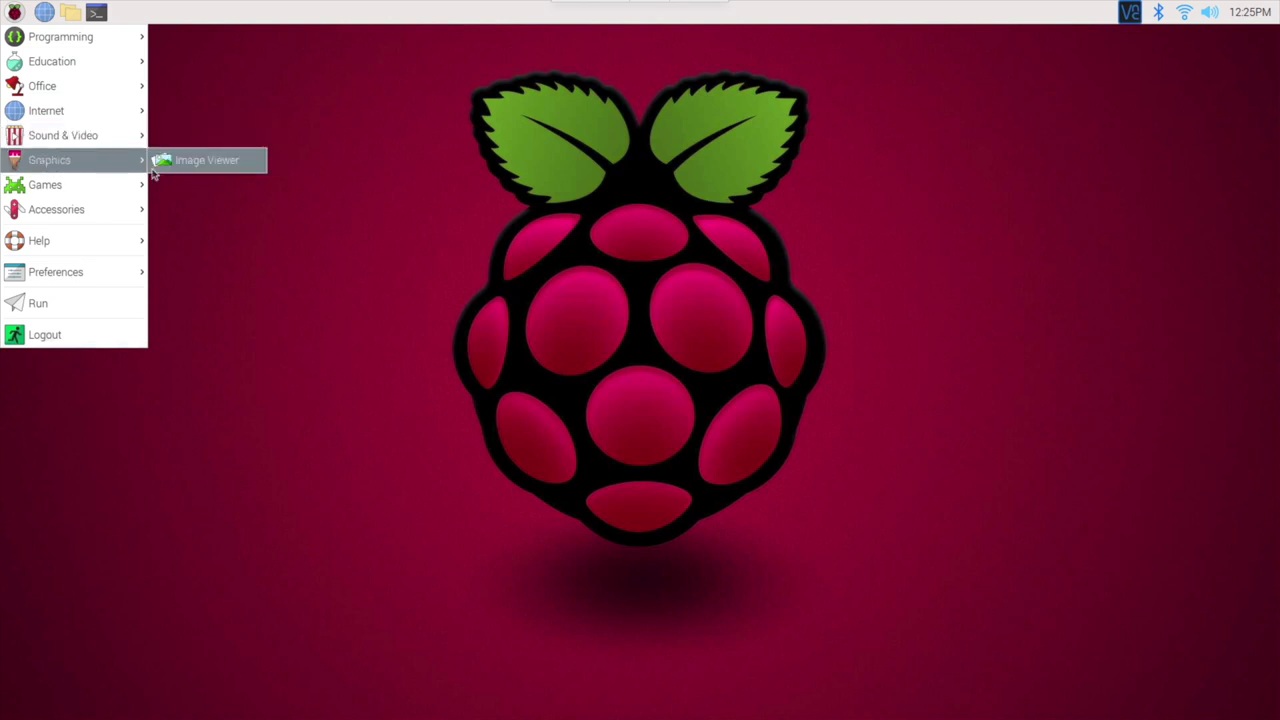
pyautogui.moveTo(67, 192)
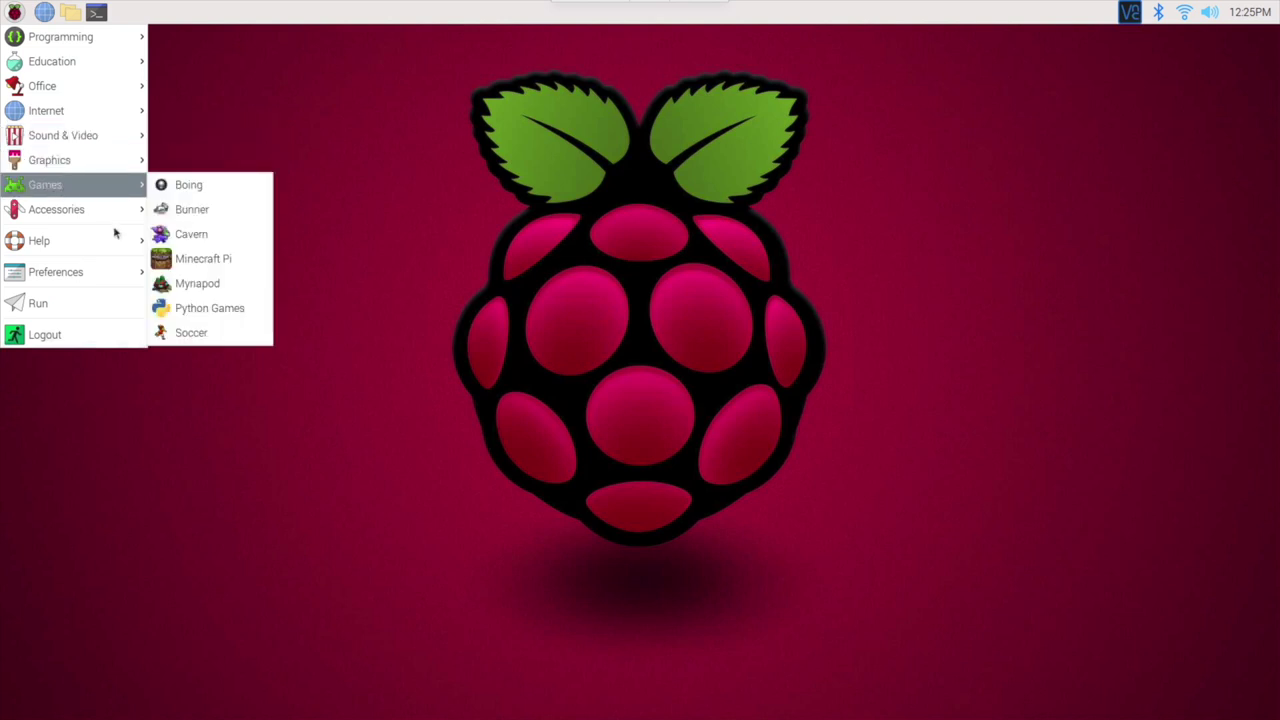
pyautogui.moveTo(73, 250)
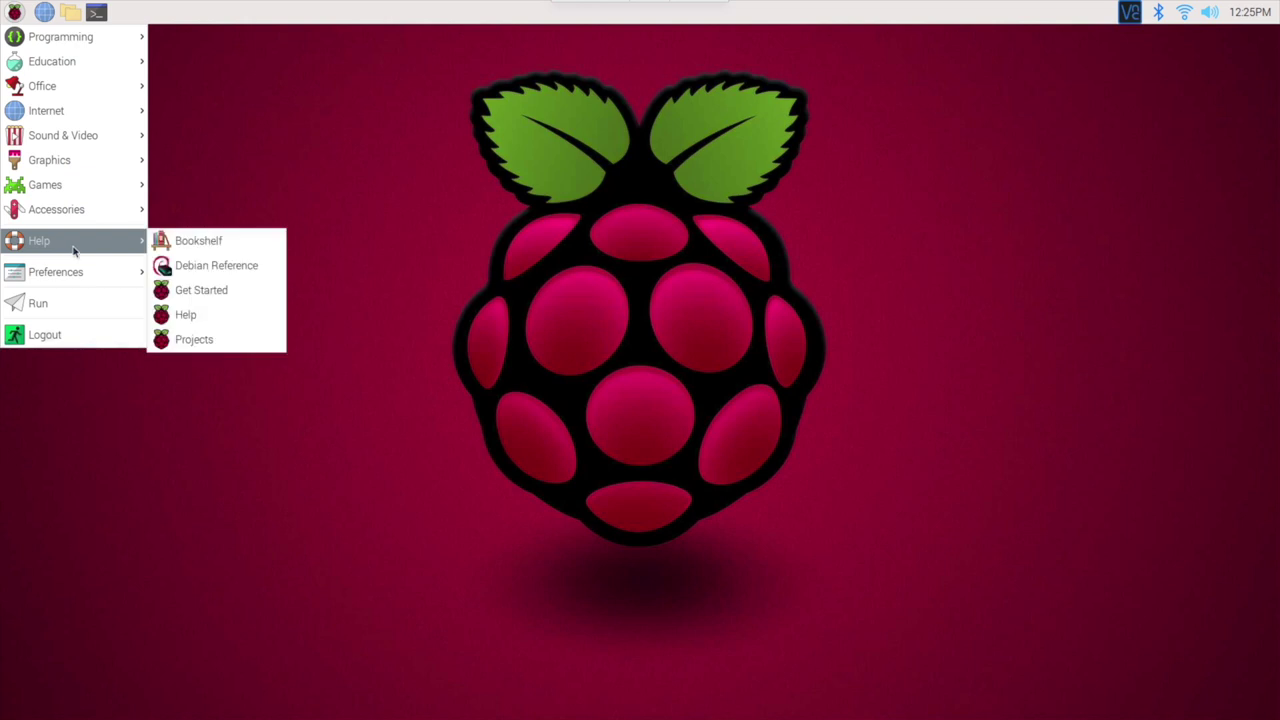
pyautogui.moveTo(82, 277)
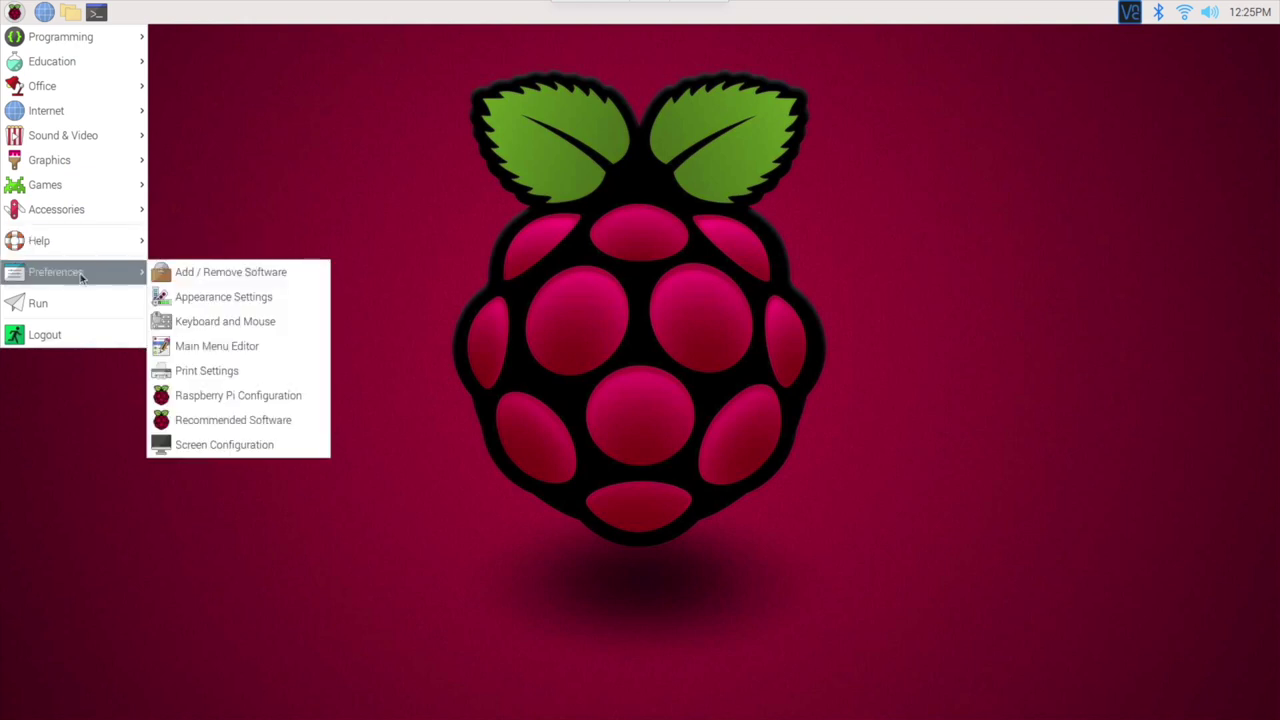
pyautogui.click(94, 341)
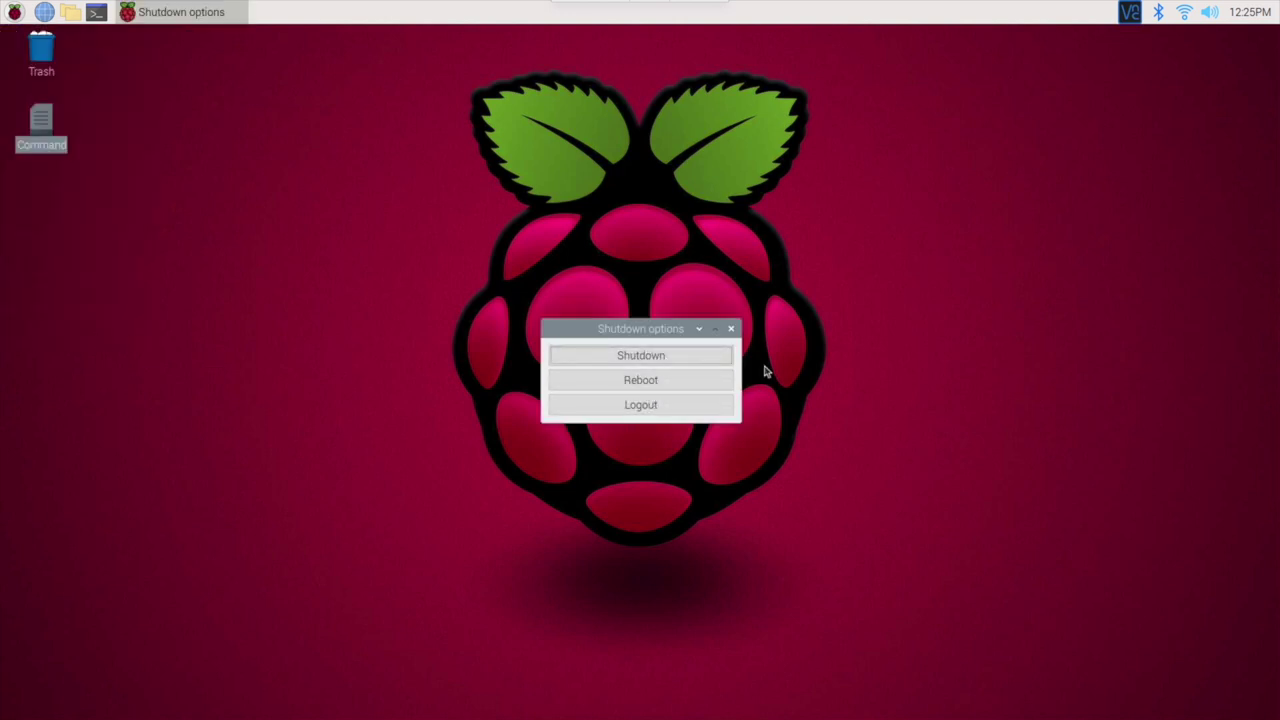
pyautogui.click(731, 329)
# Execute the command steam from the Run prompt
pyautogui.press('super')
pyautogui.click(30, 309)
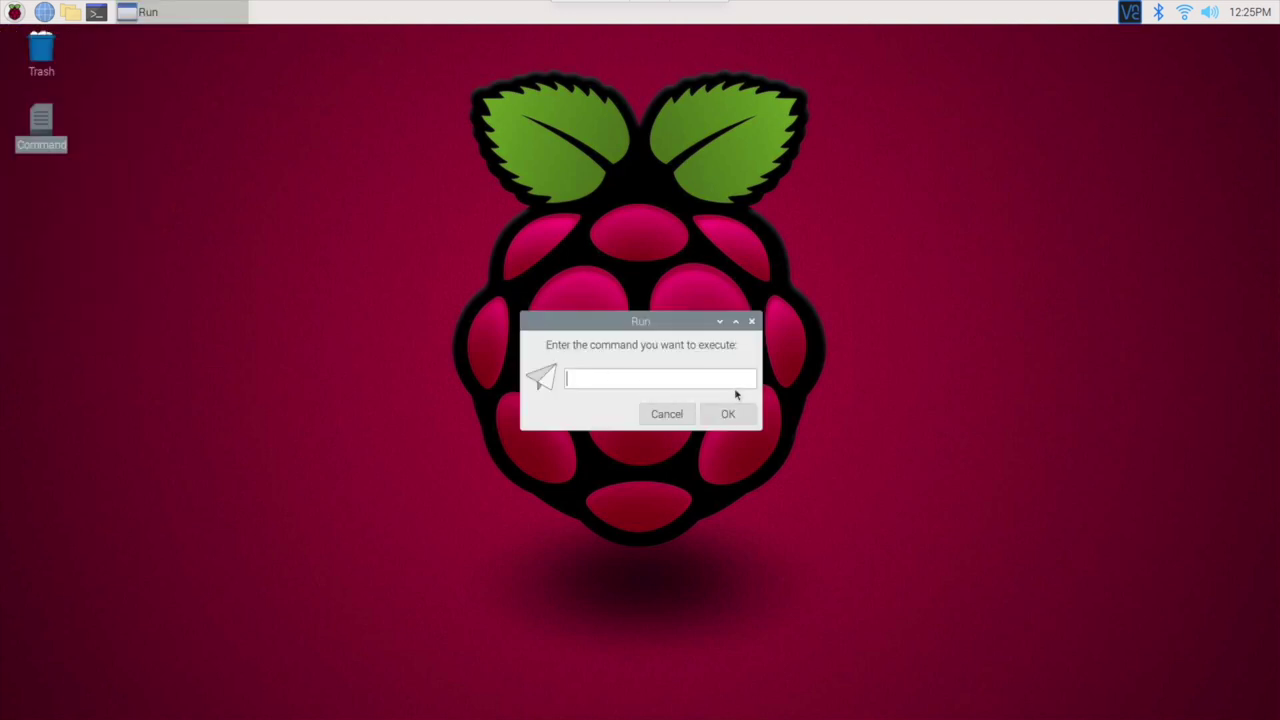
pyautogui.write('steam')
pyautogui.click(664, 440)
pyautogui.click(727, 414)
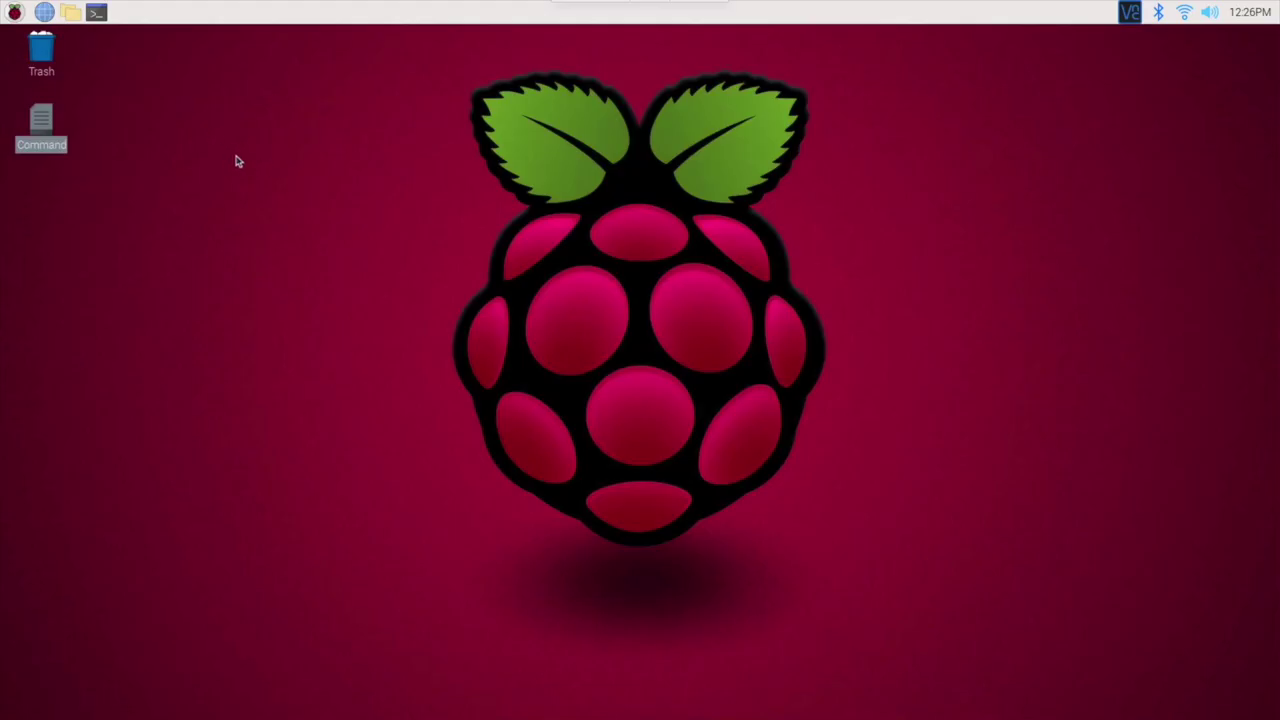
# Review the System, Display, Interfaces, Performance and Localisation settings in Raspberry Pi Configuration and close it
pyautogui.click(14, 12)
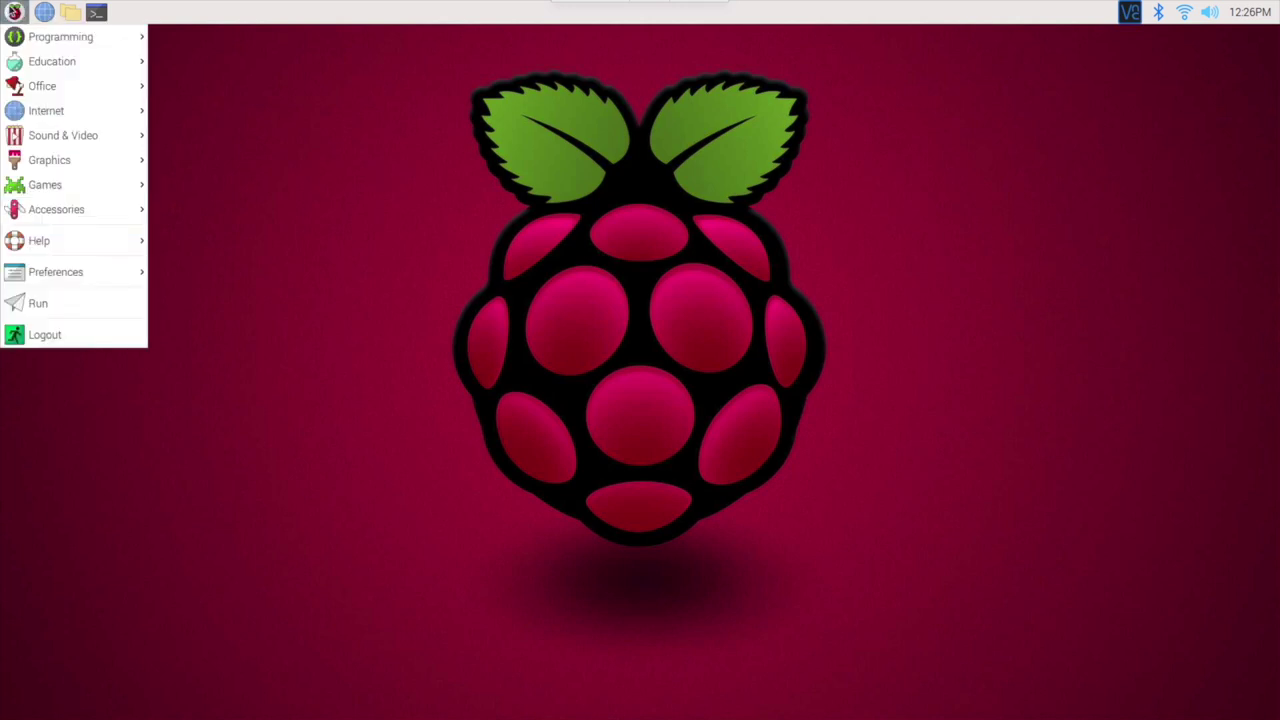
pyautogui.moveTo(71, 278)
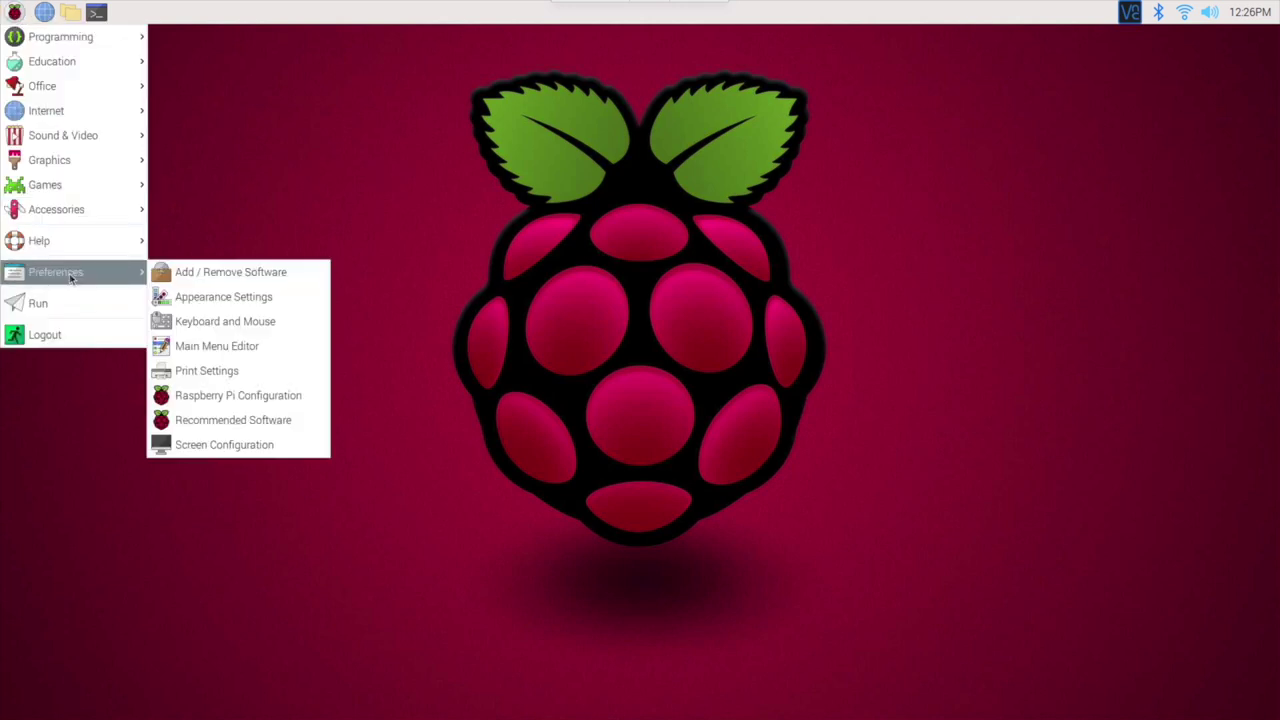
pyautogui.click(214, 396)
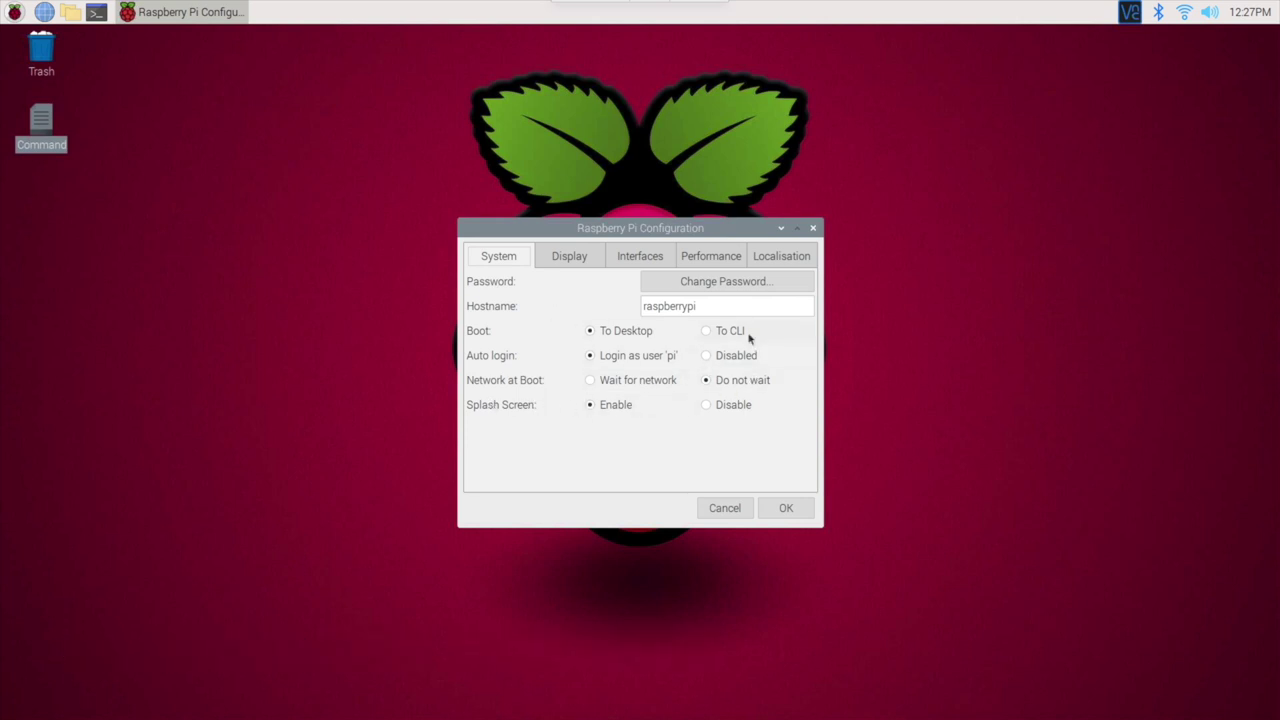
pyautogui.click(570, 259)
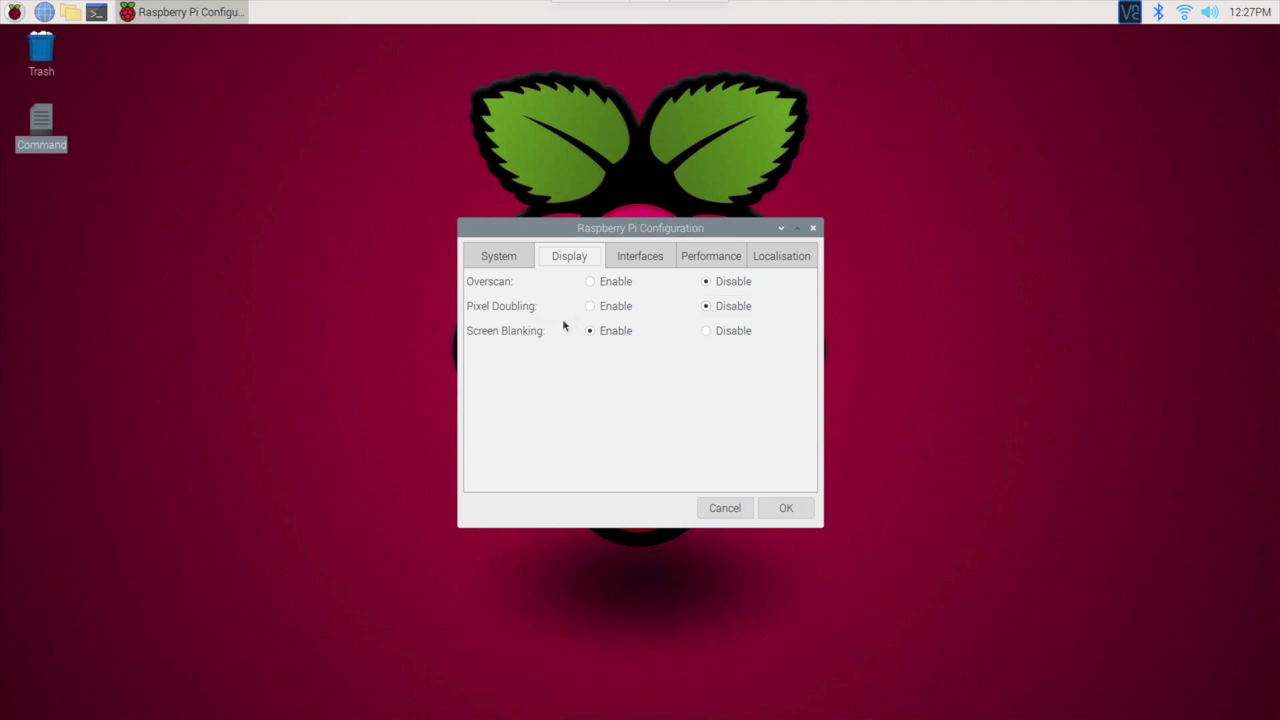
pyautogui.click(652, 264)
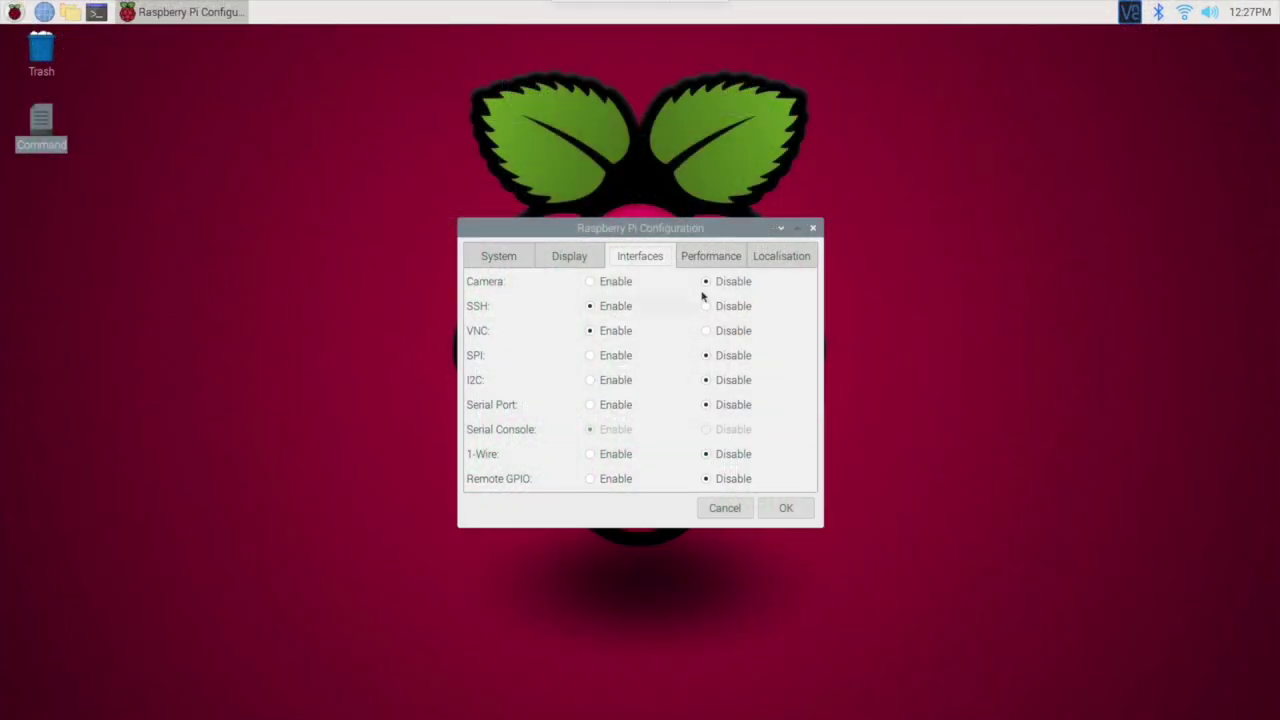
pyautogui.click(704, 258)
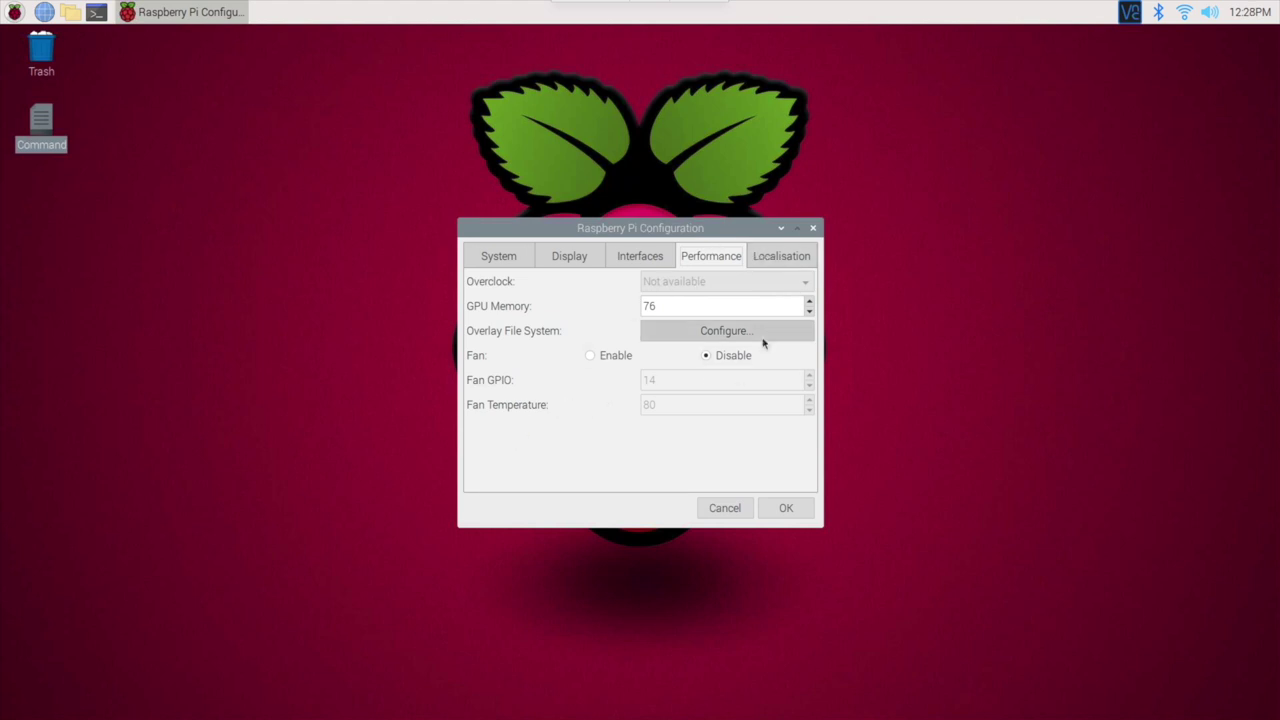
pyautogui.click(782, 256)
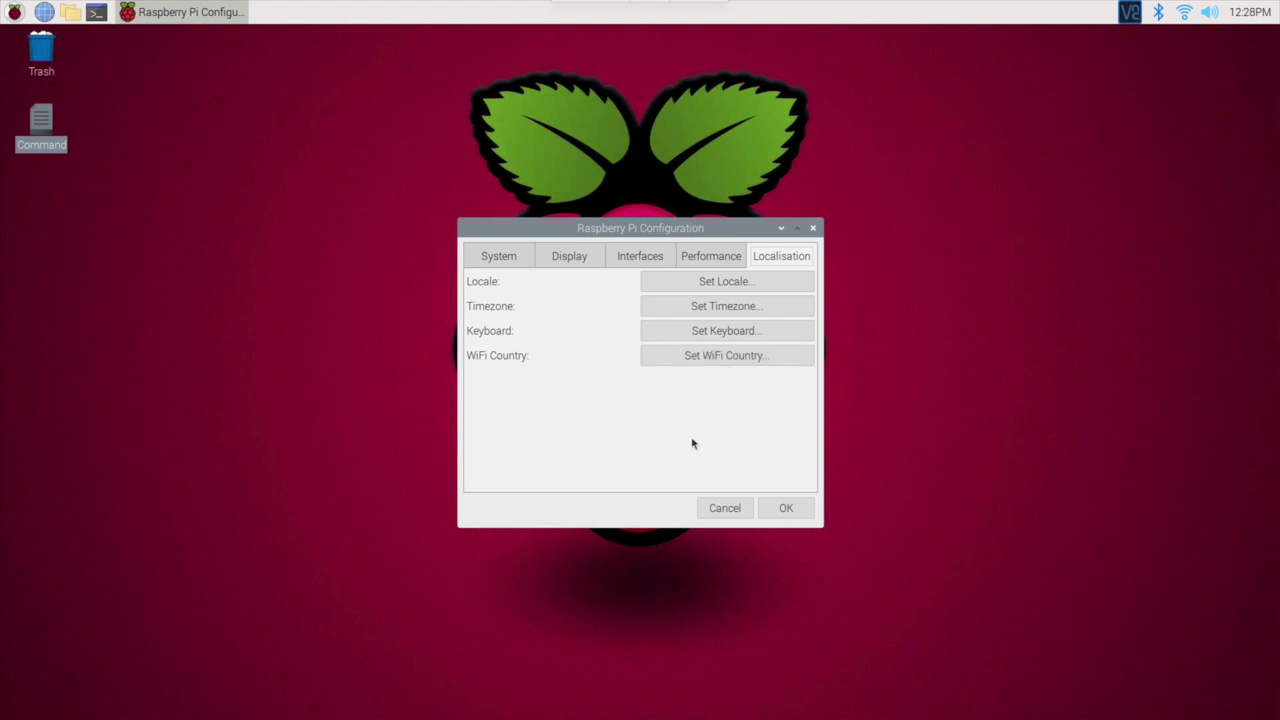
pyautogui.click(786, 508)
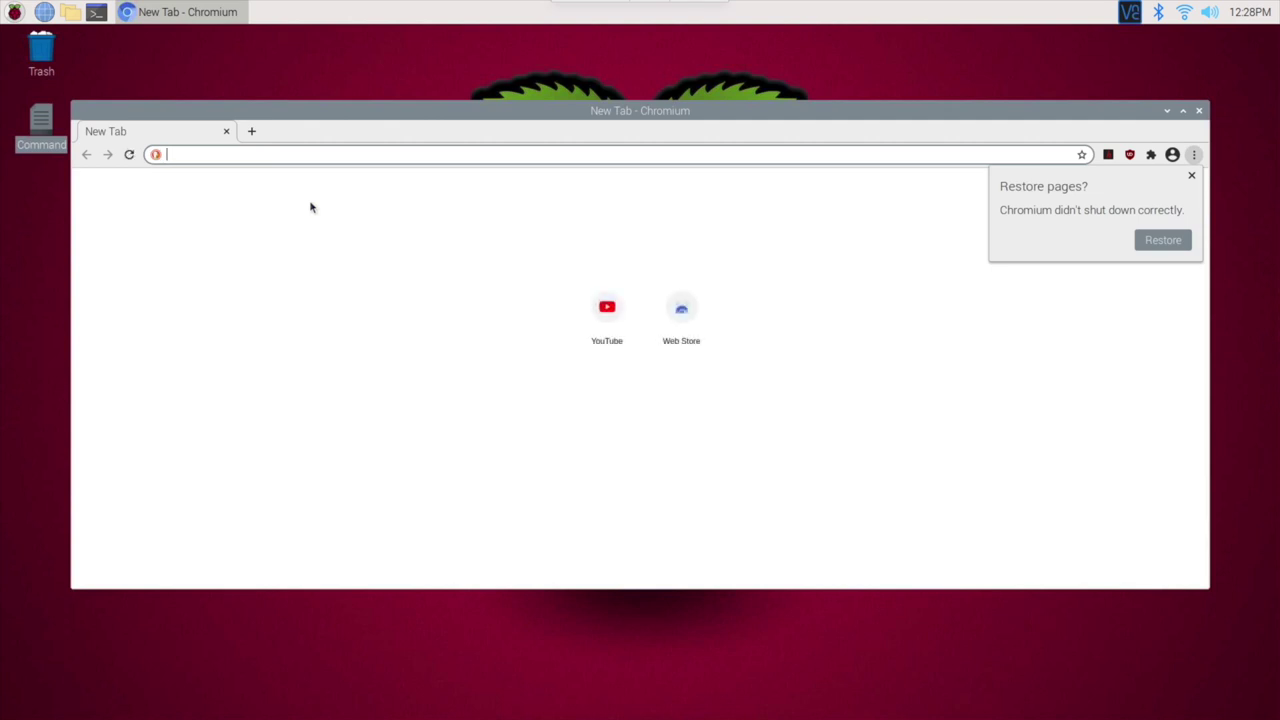
# Open YouTube in Chromium, search for crazy will and play the video "How to fix 2011 15" Macbook pro GPU problem"
pyautogui.click(607, 310)
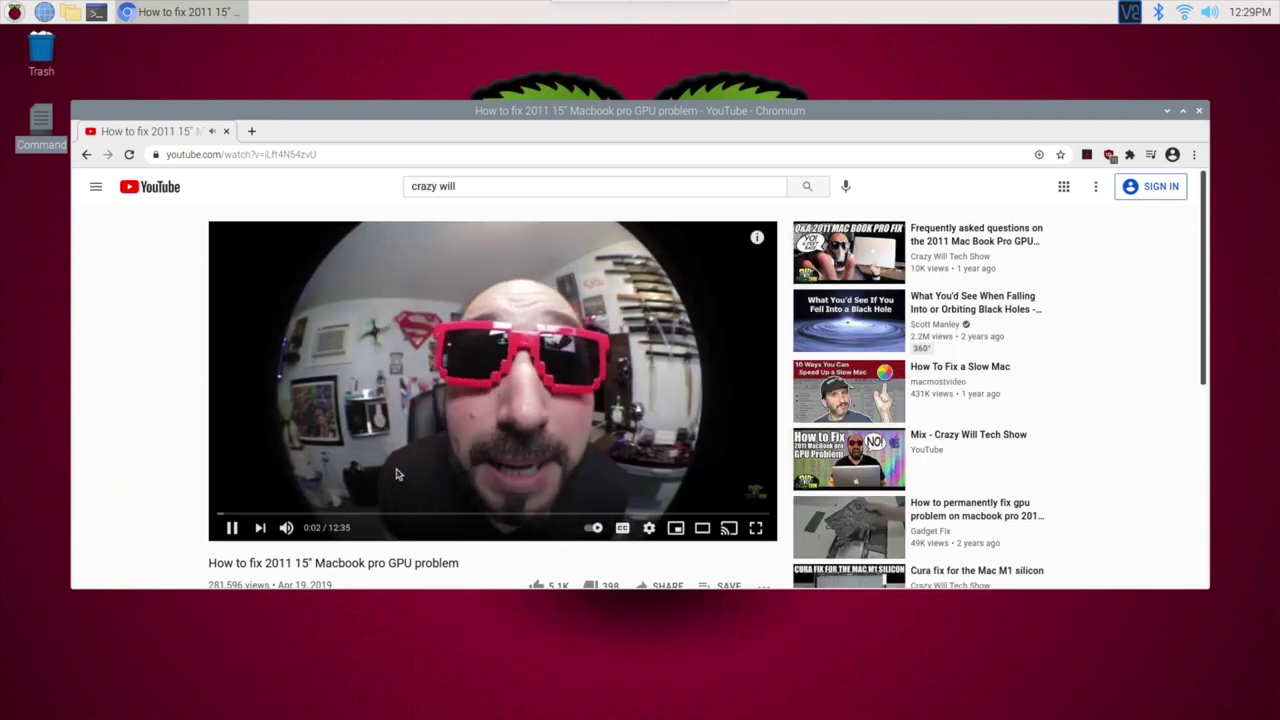
pyautogui.scroll(-1, 450, 450)
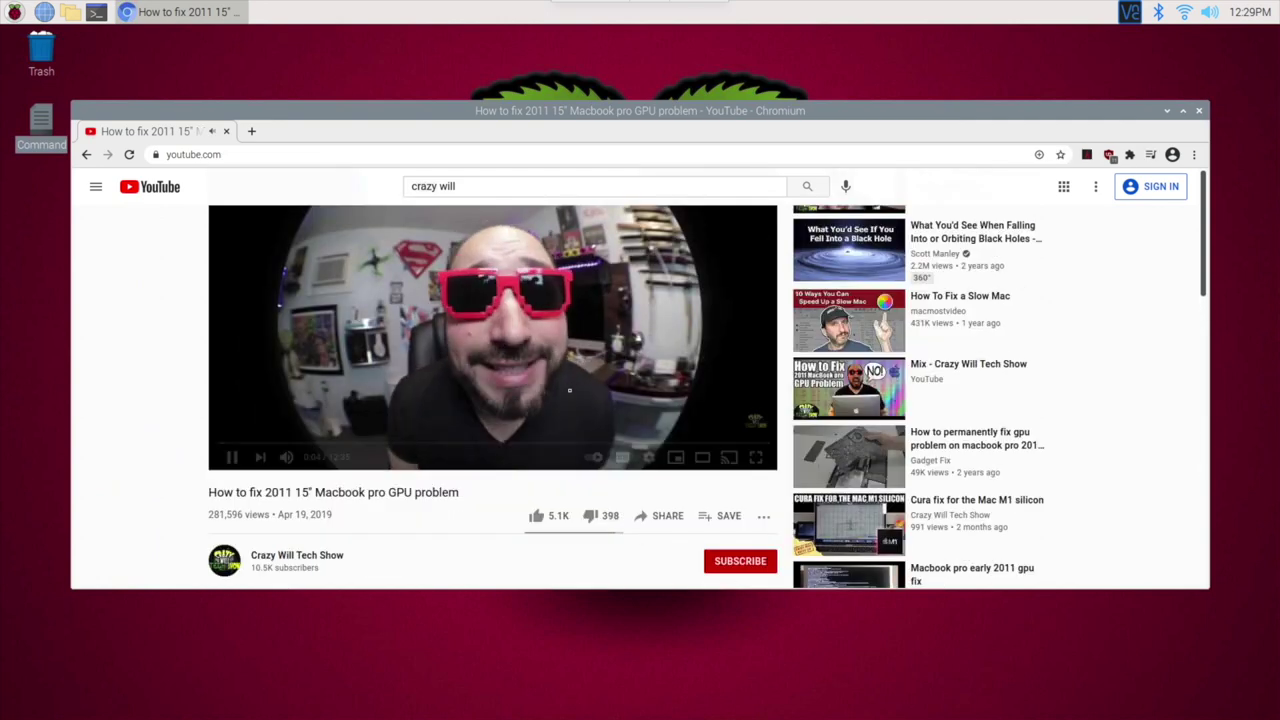
pyautogui.scroll(1, 497, 429)
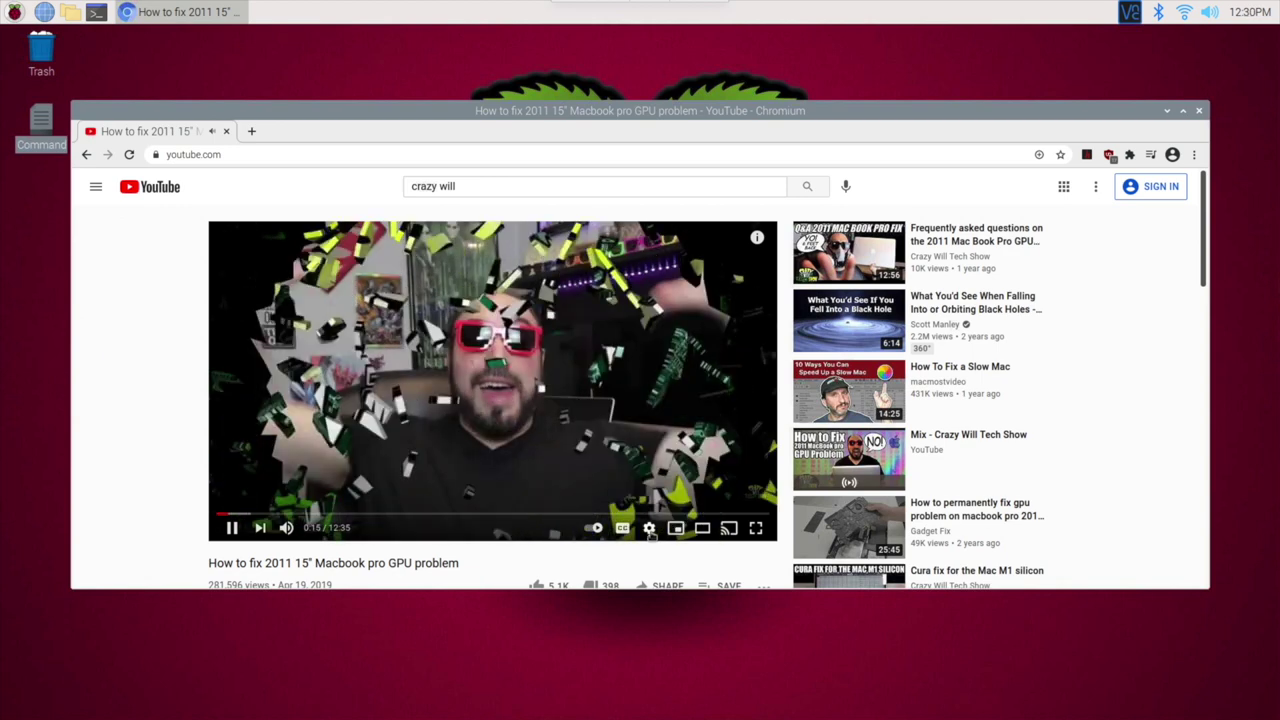
# Set the video's quality to 1080p and watch it full screen, closing the browser when done
pyautogui.click(649, 529)
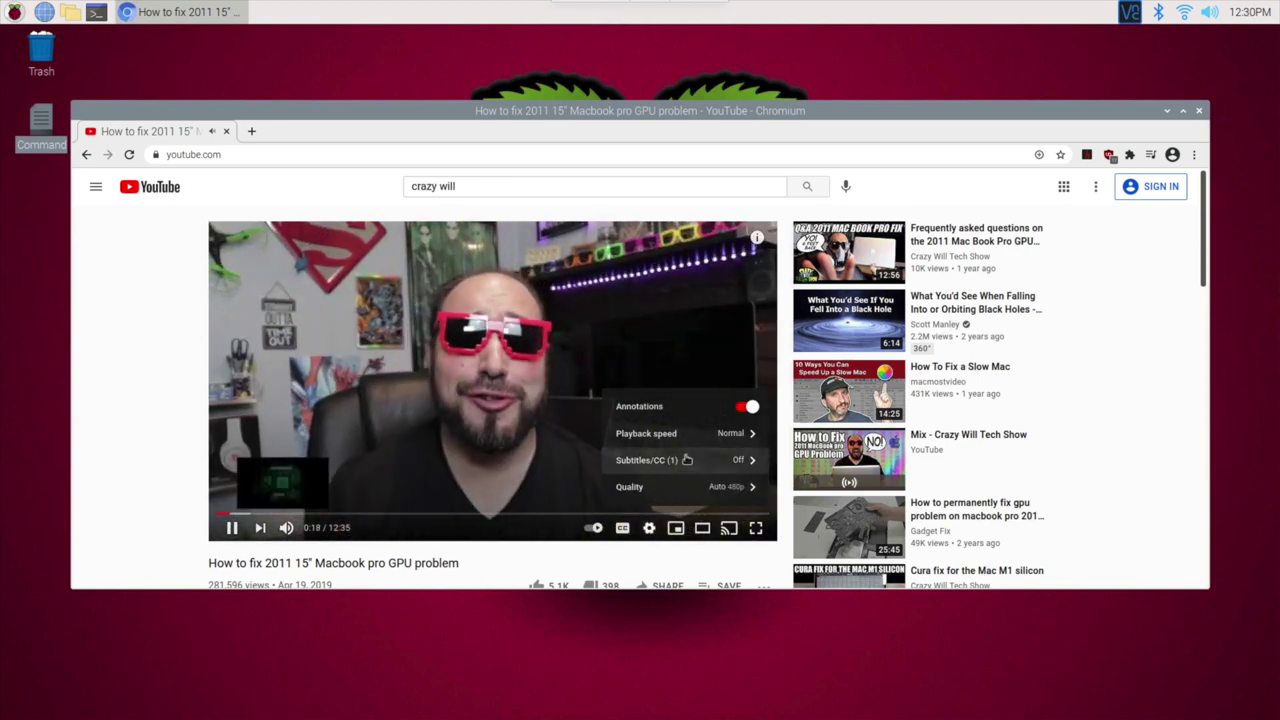
pyautogui.click(742, 488)
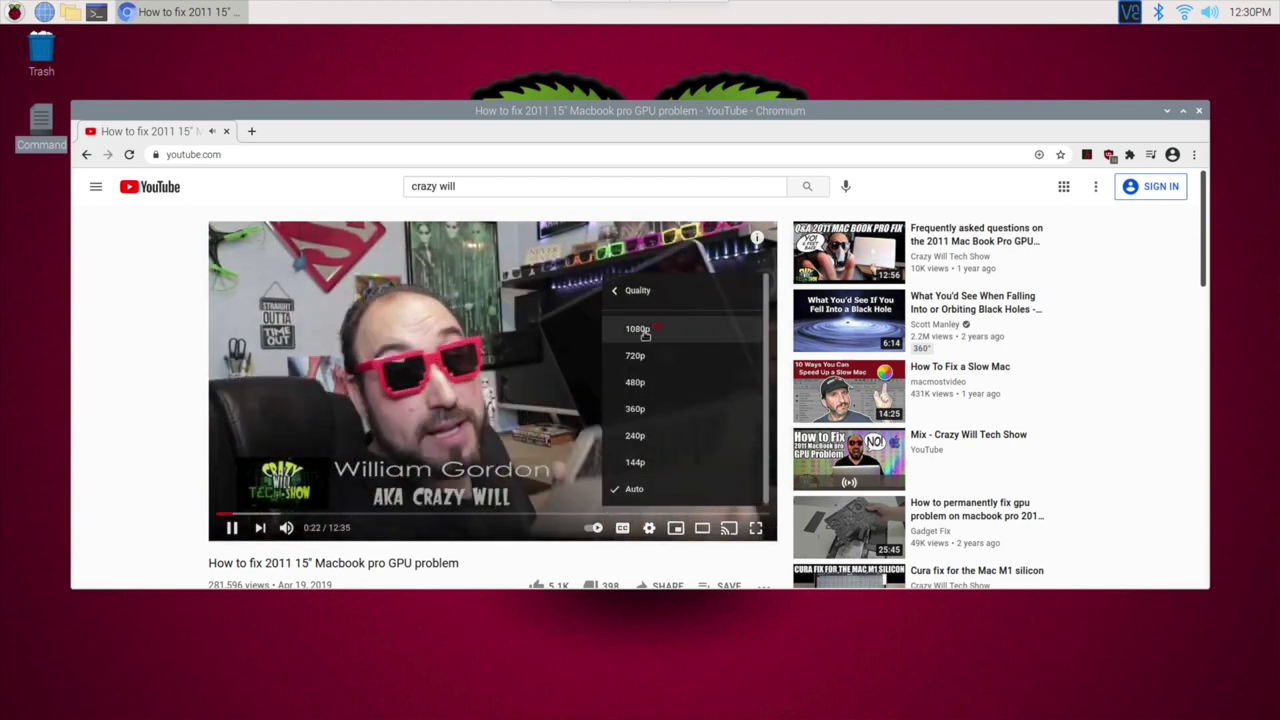
pyautogui.click(645, 330)
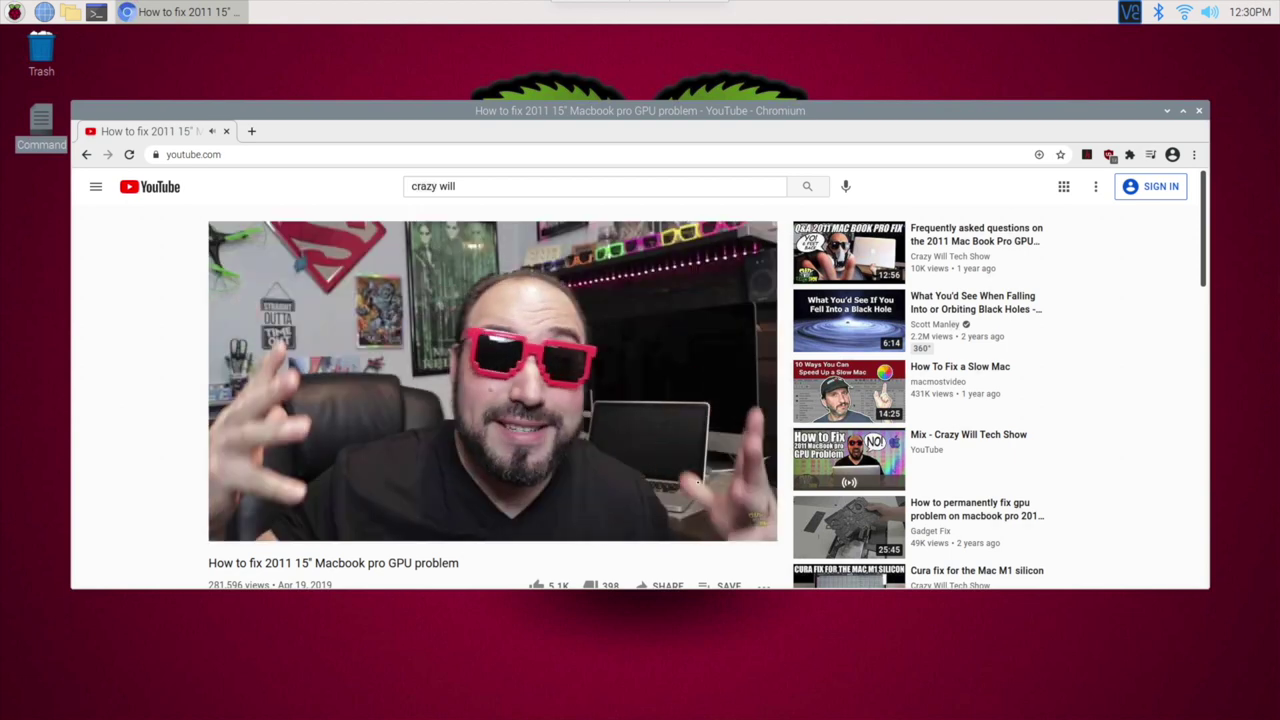
pyautogui.click(756, 529)
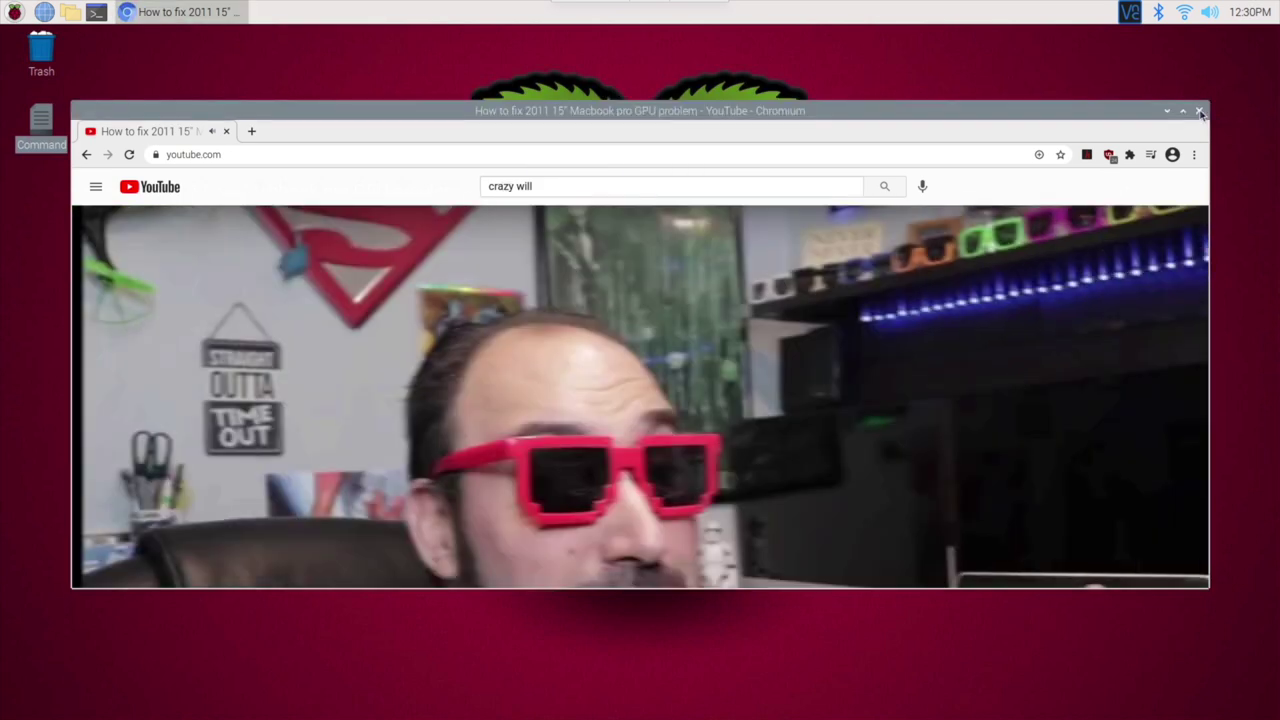
pyautogui.click(1200, 111)
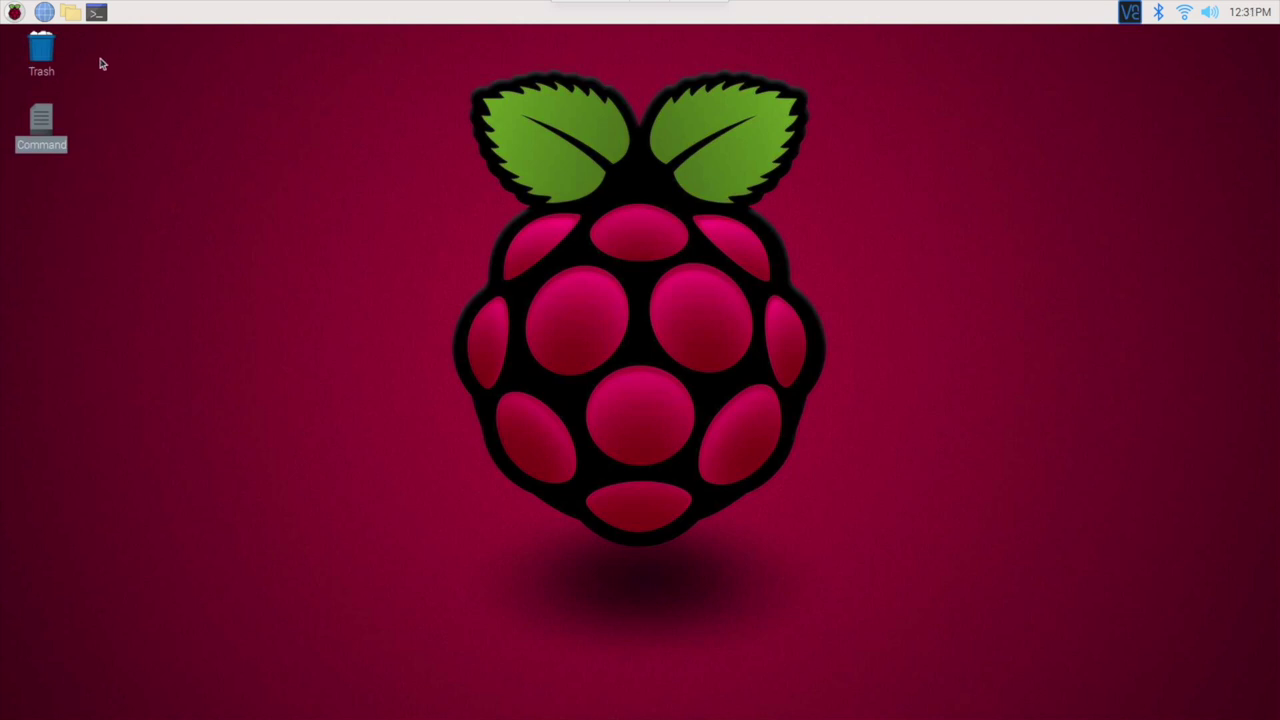
# Examine the home folder and directory tree in the file manager, view the Downloads folder and return to /home/pi
pyautogui.click(70, 13)
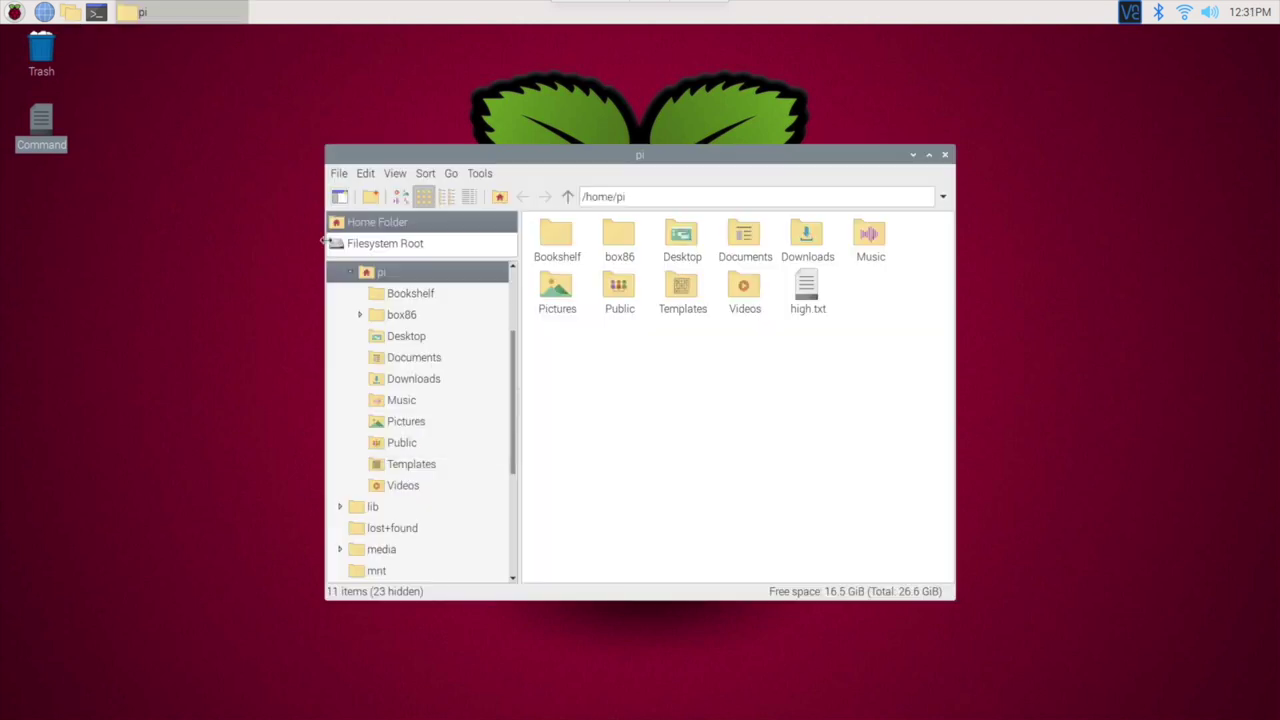
pyautogui.moveTo(560, 157); pyautogui.dragTo(588, 142)
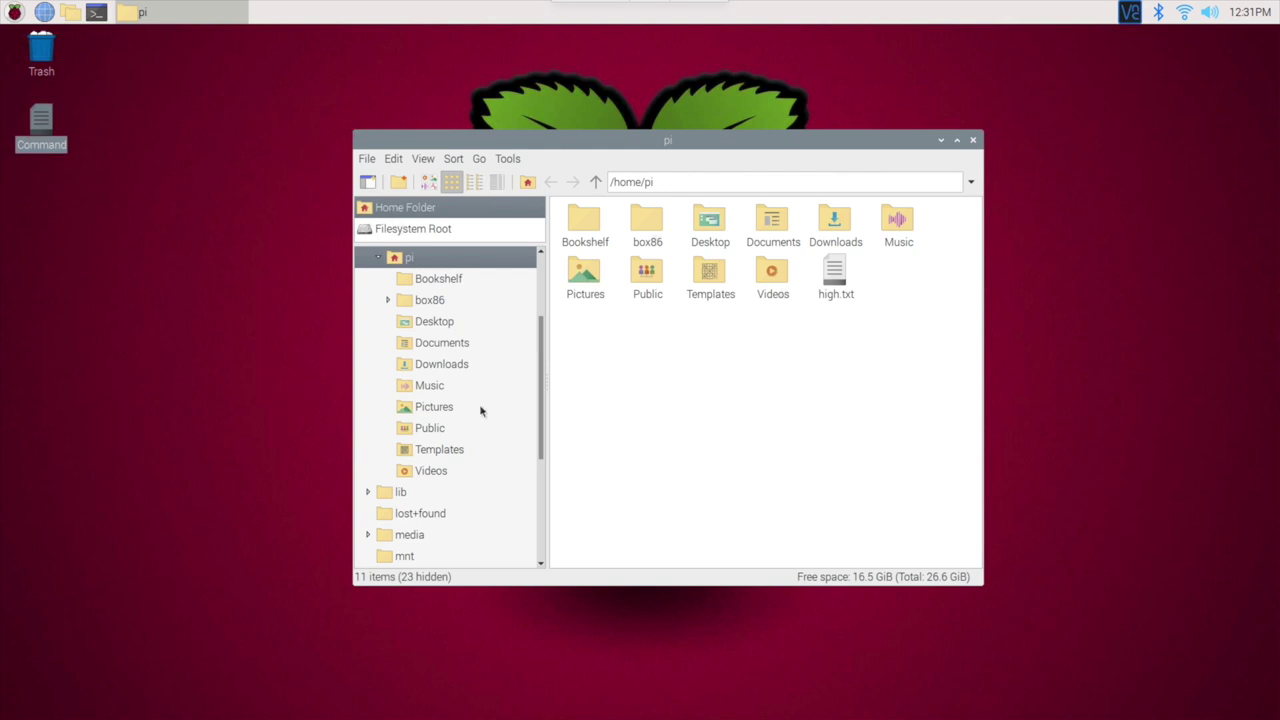
pyautogui.moveTo(540, 353); pyautogui.dragTo(557, 274)
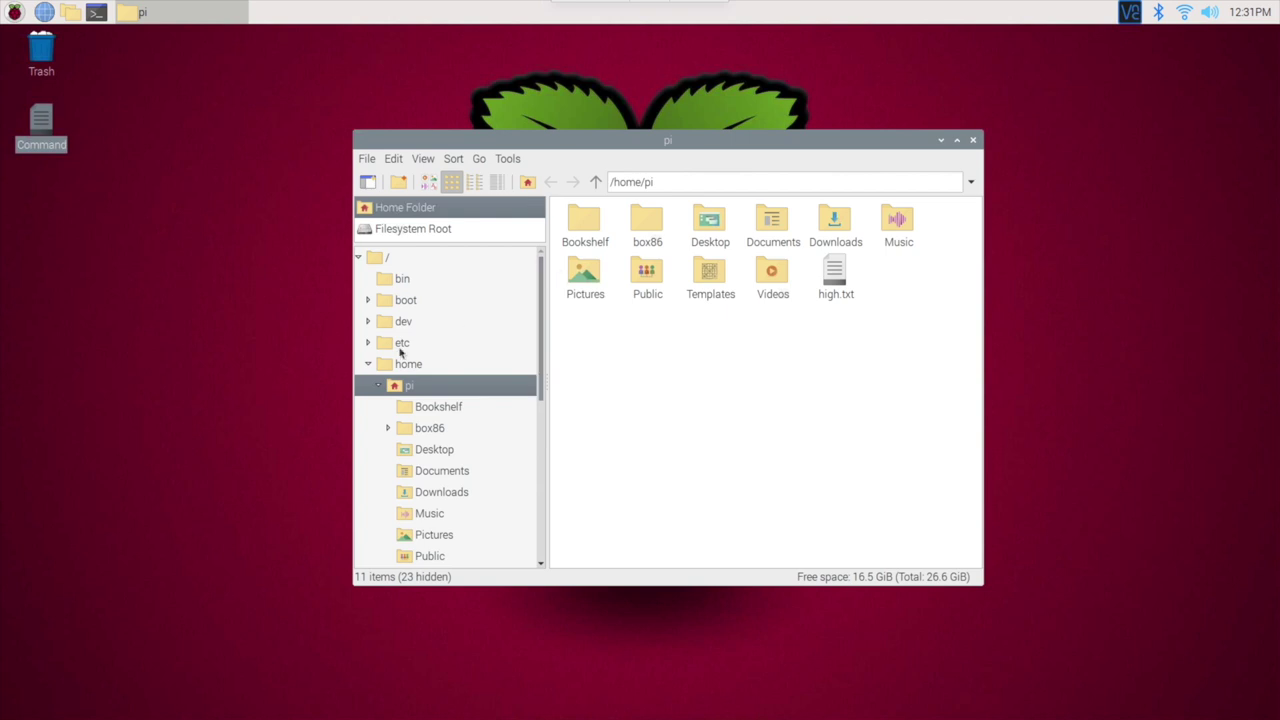
pyautogui.click(379, 386)
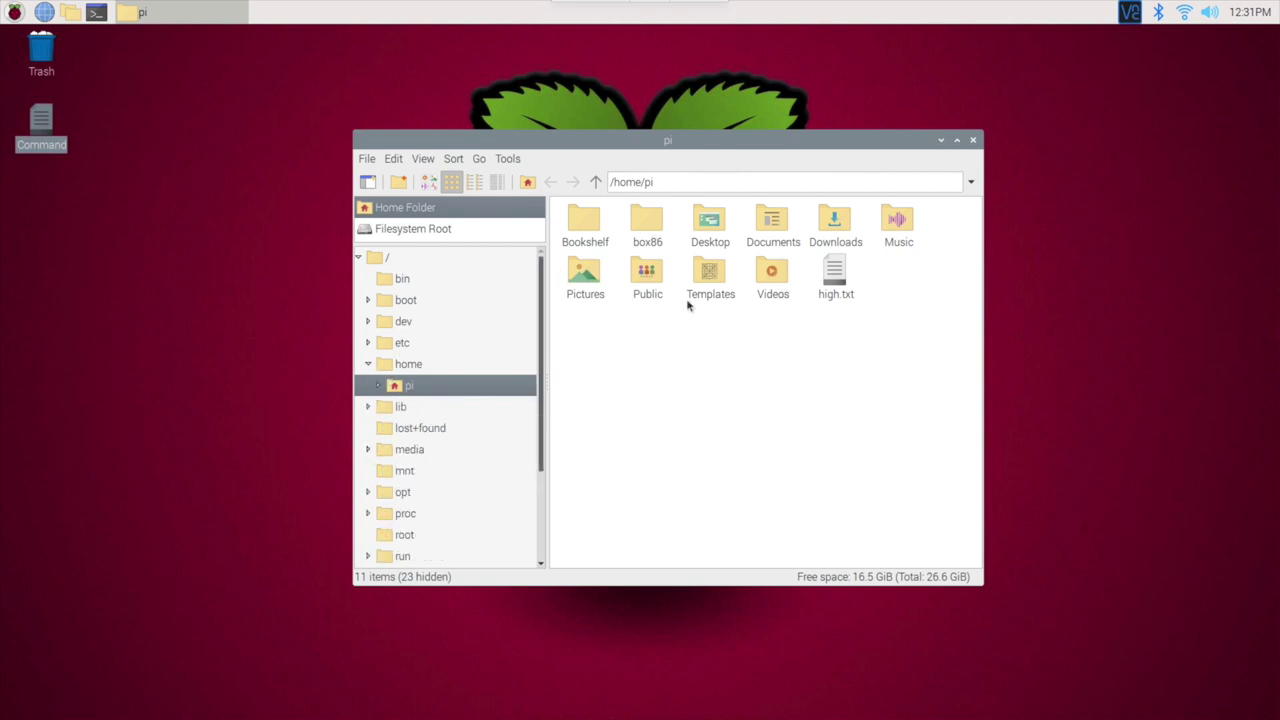
pyautogui.doubleClick(834, 226)
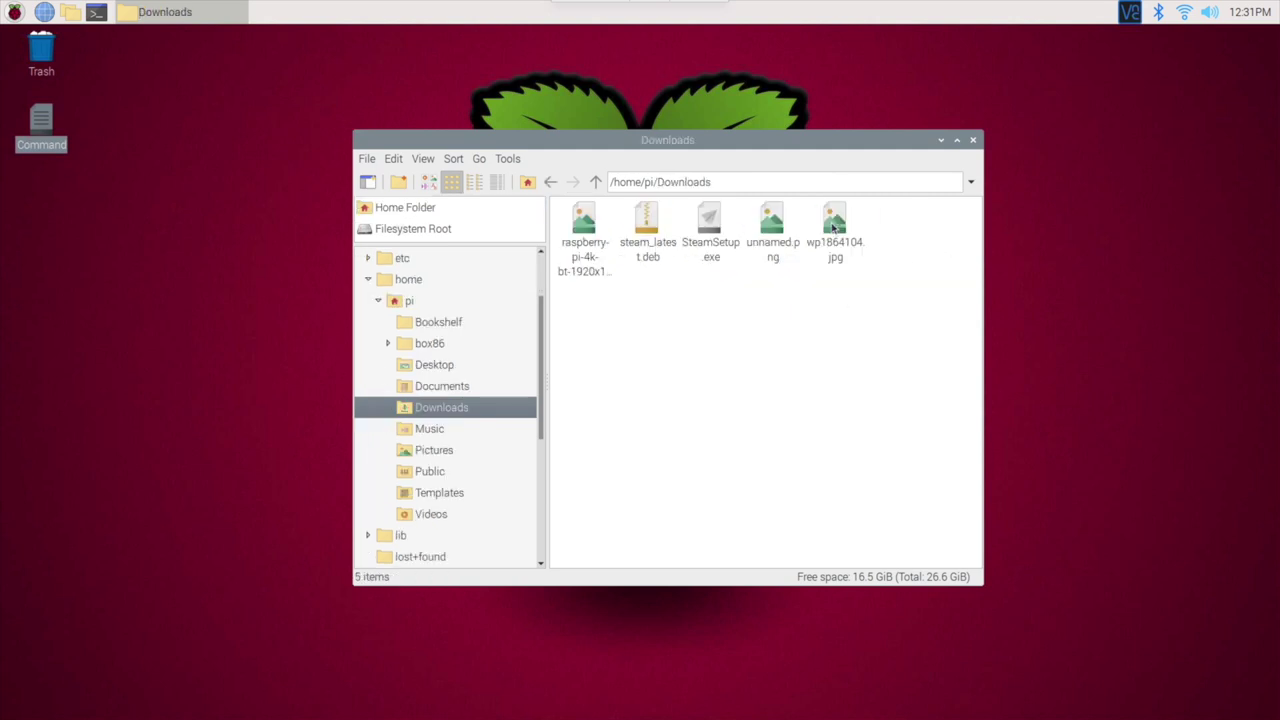
pyautogui.click(550, 182)
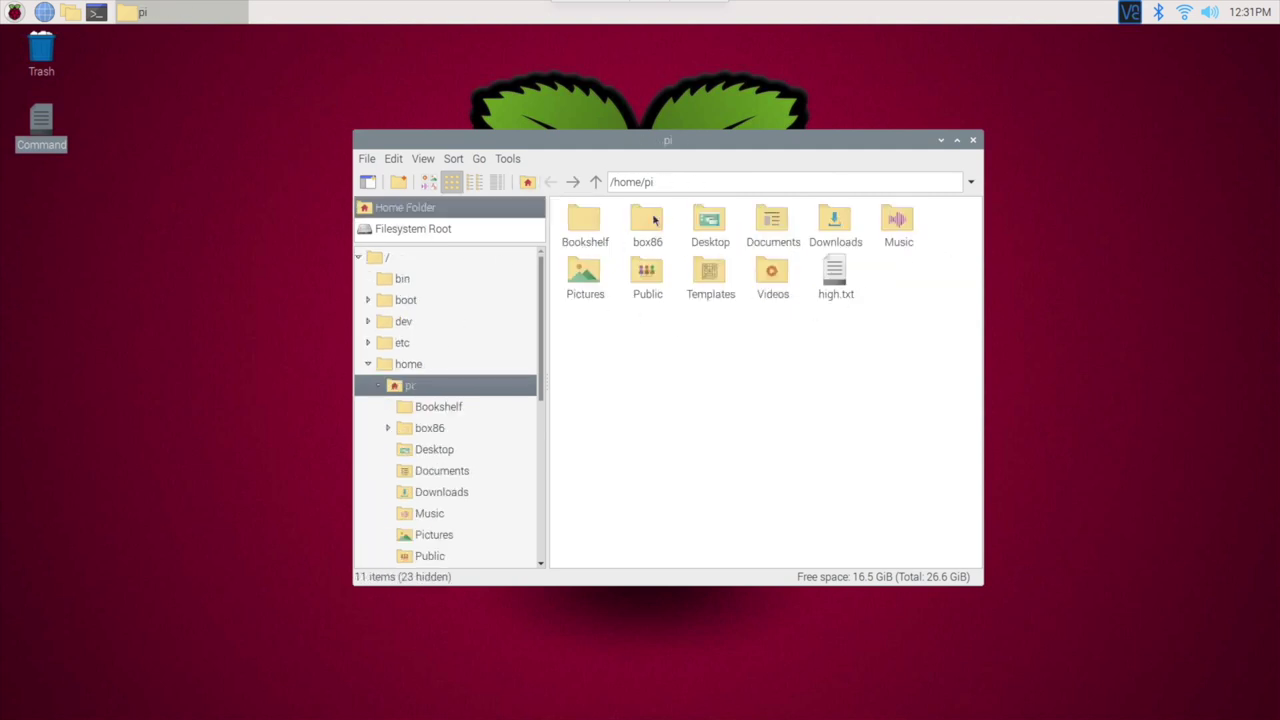
# Close the file manager, open a terminal window and reposition it on the desktop
pyautogui.click(676, 184)
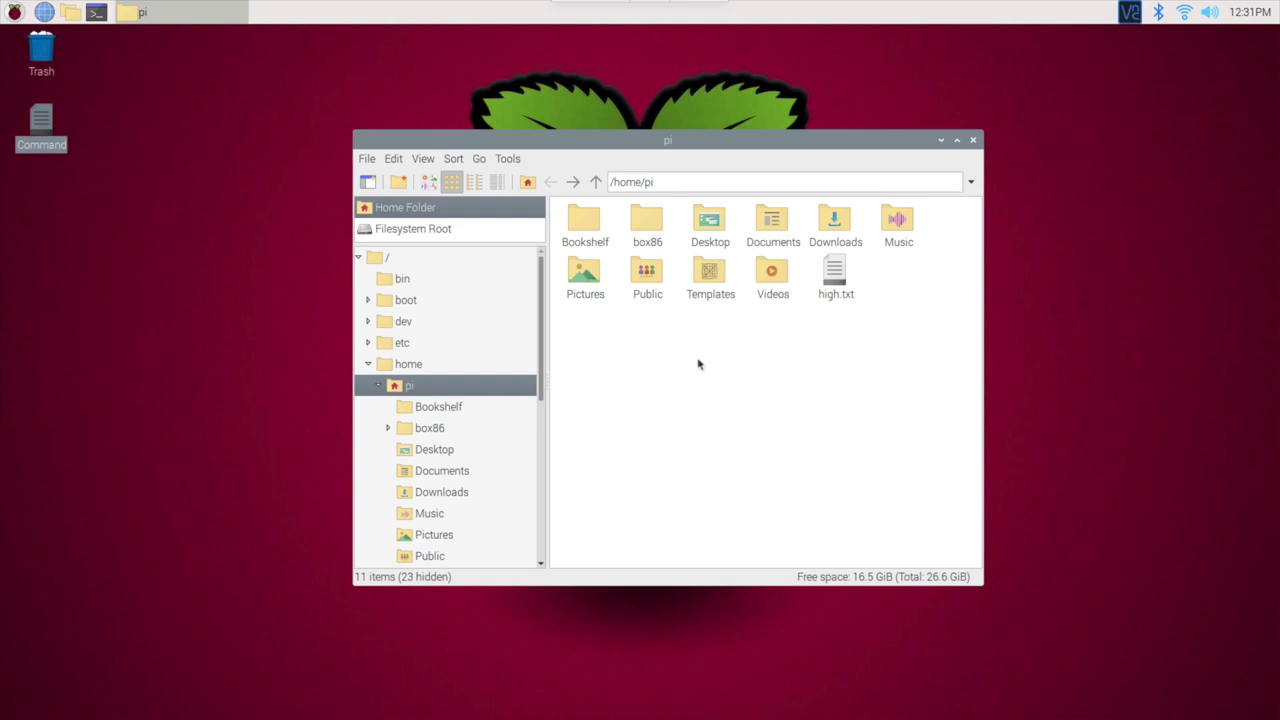
pyautogui.click(973, 140)
pyautogui.click(96, 12)
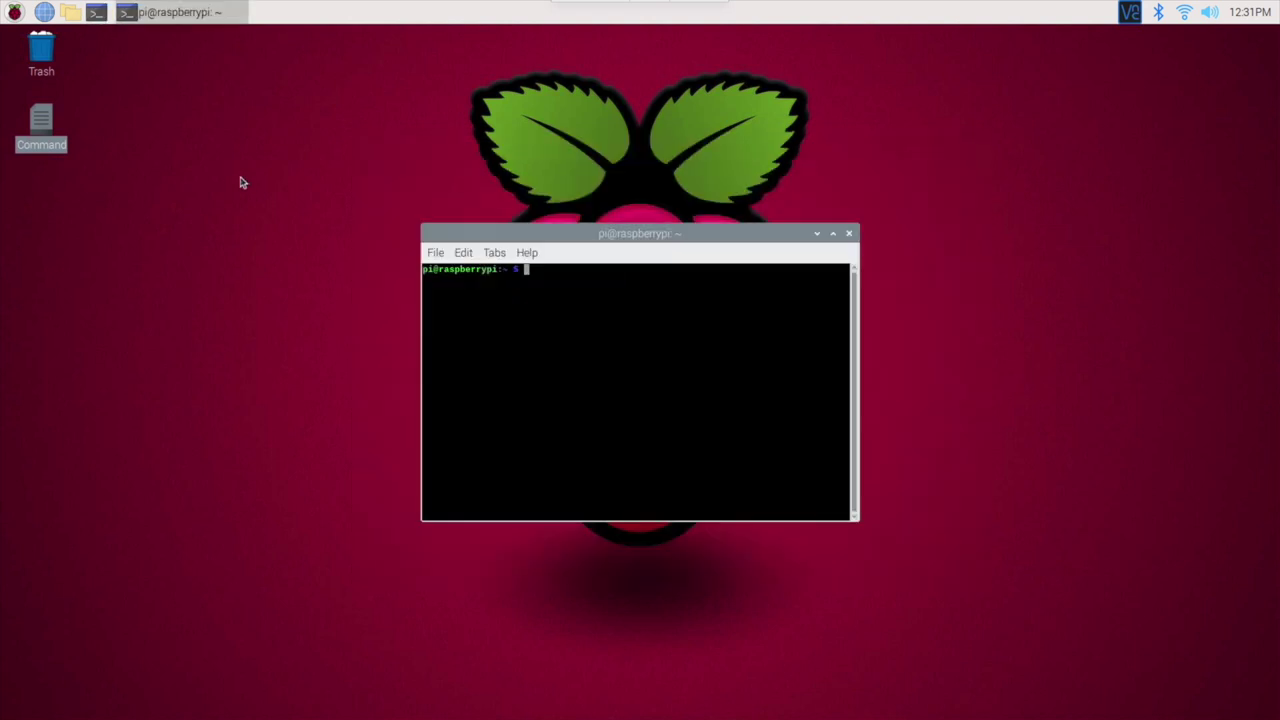
pyautogui.moveTo(691, 233); pyautogui.dragTo(676, 191)
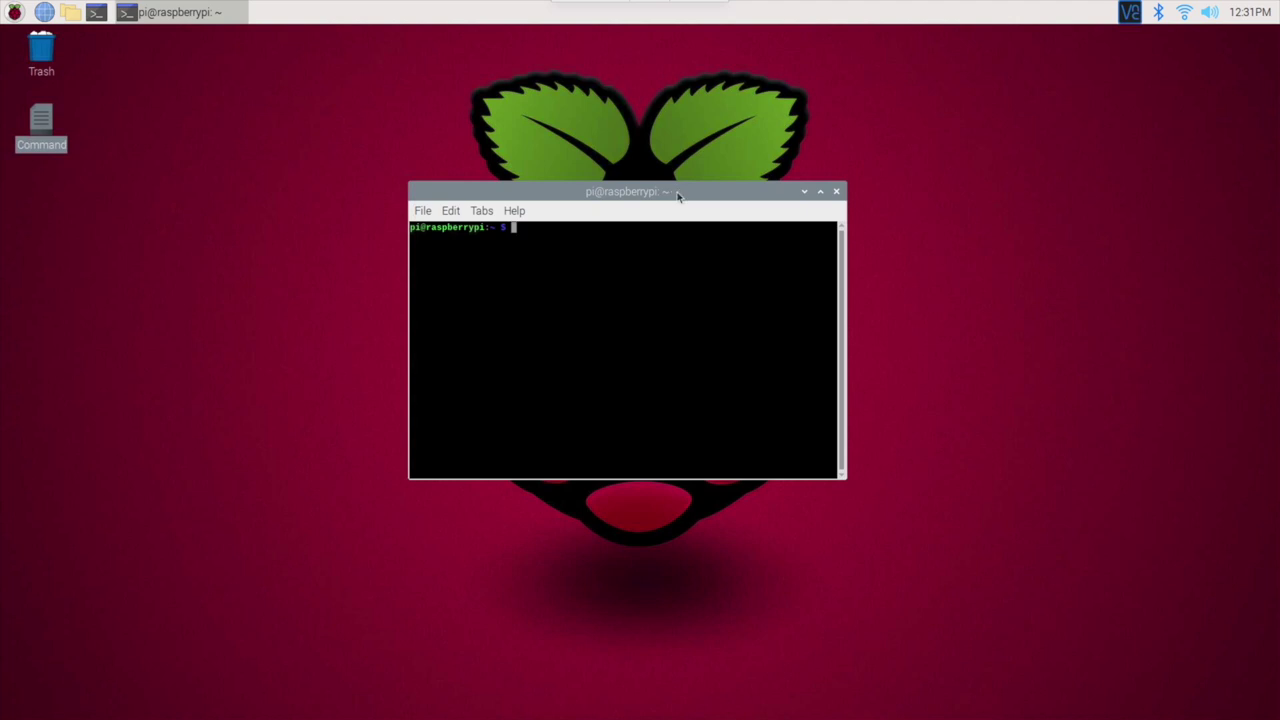
pyautogui.moveTo(706, 197); pyautogui.dragTo(736, 169)
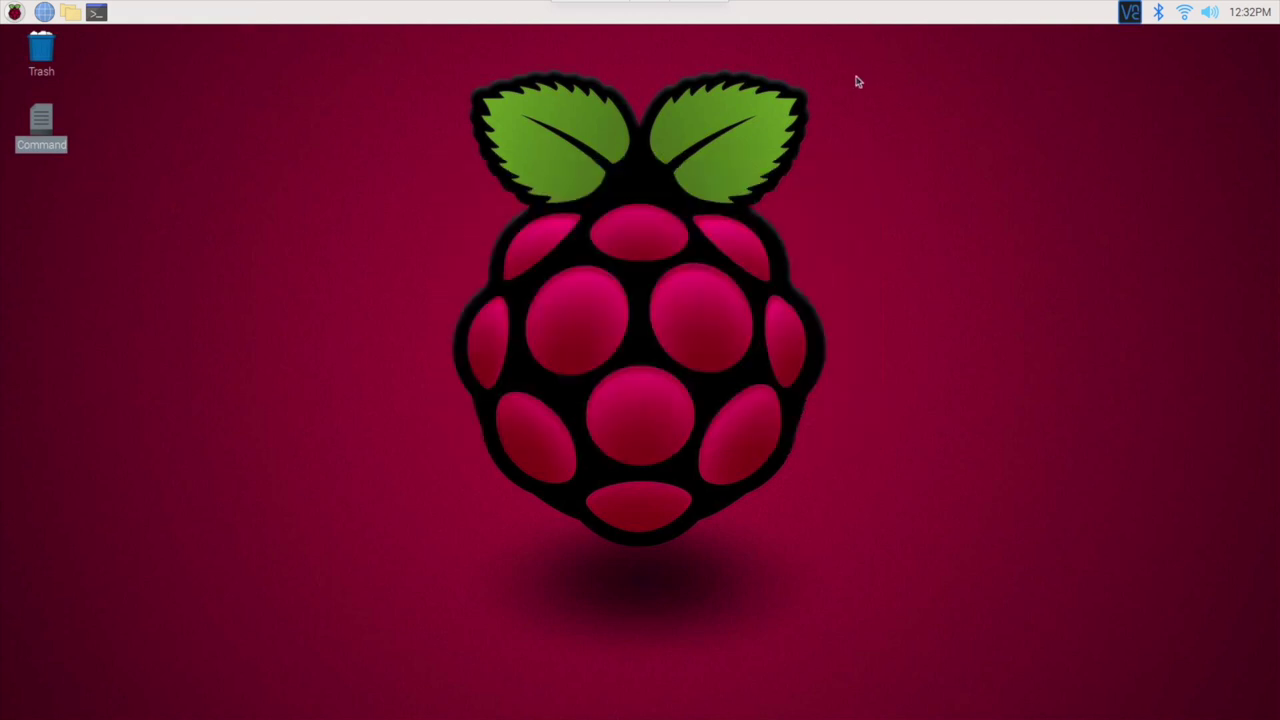
# Open the Command text file from the desktop and read through its notes on terminal commands, including the update and system commands
pyautogui.click(129, 260)
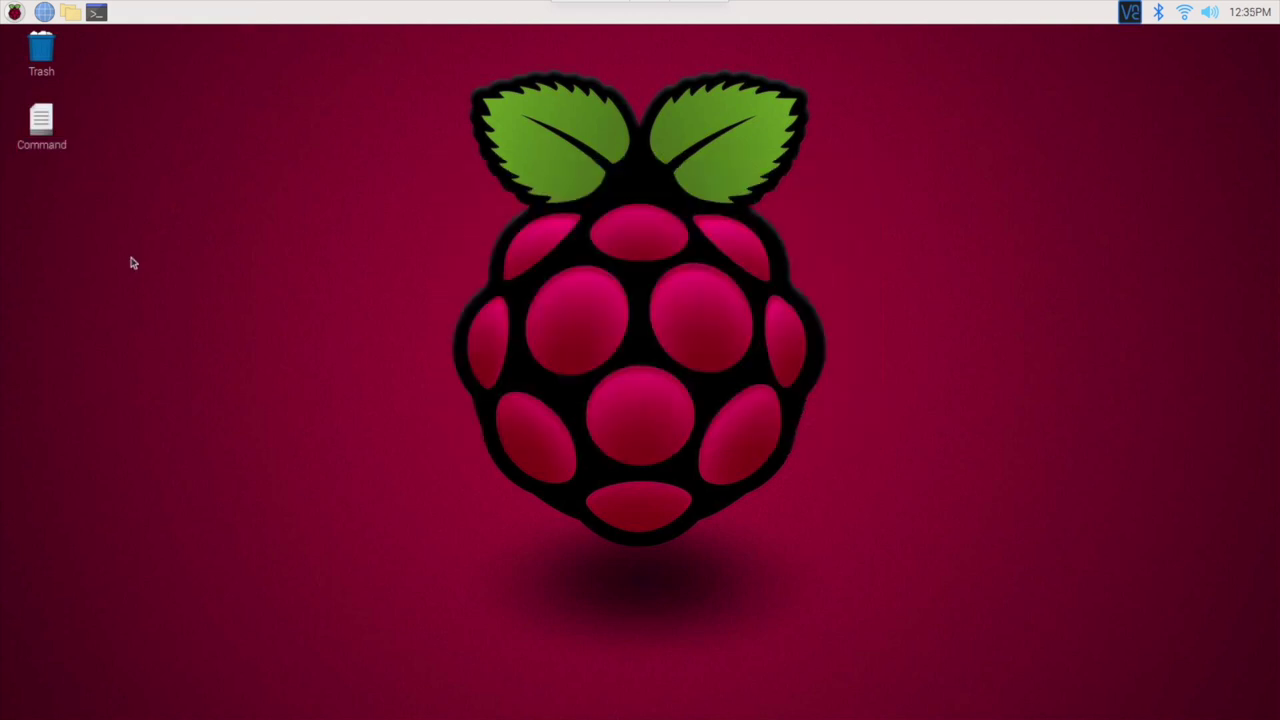
pyautogui.click(44, 126)
pyautogui.doubleClick(44, 126)
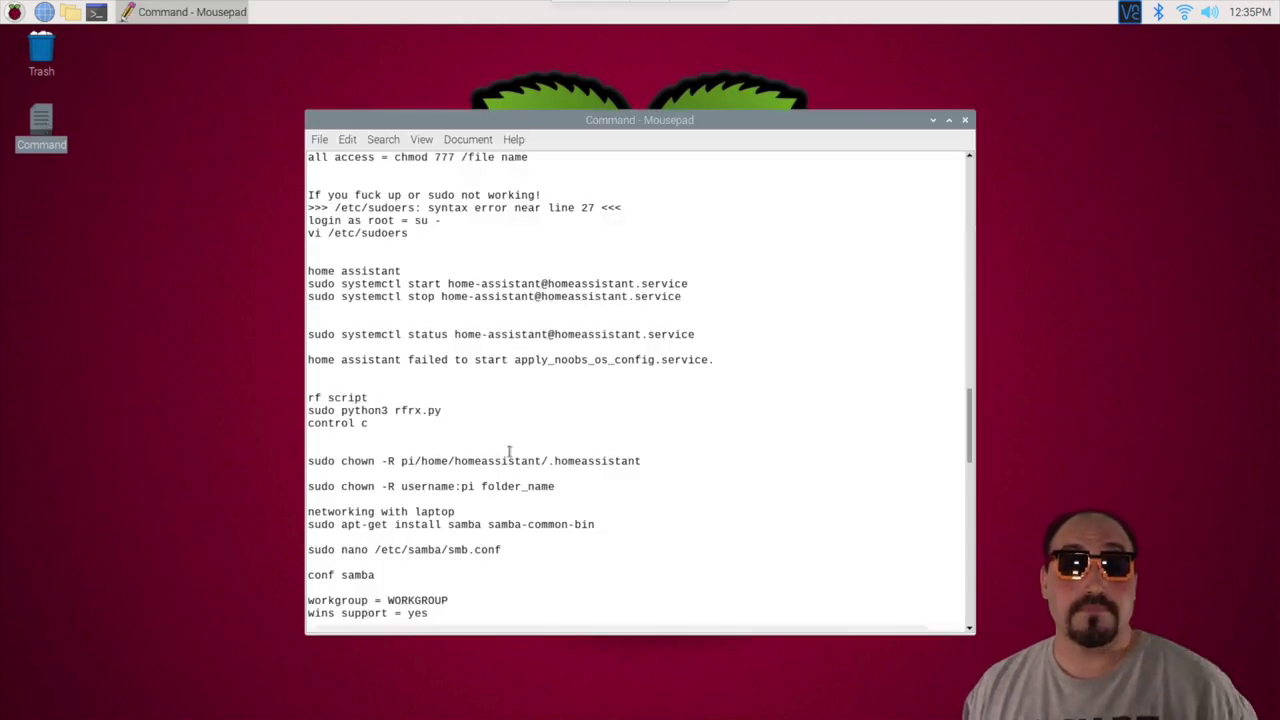
pyautogui.scroll(-18, 509, 451)
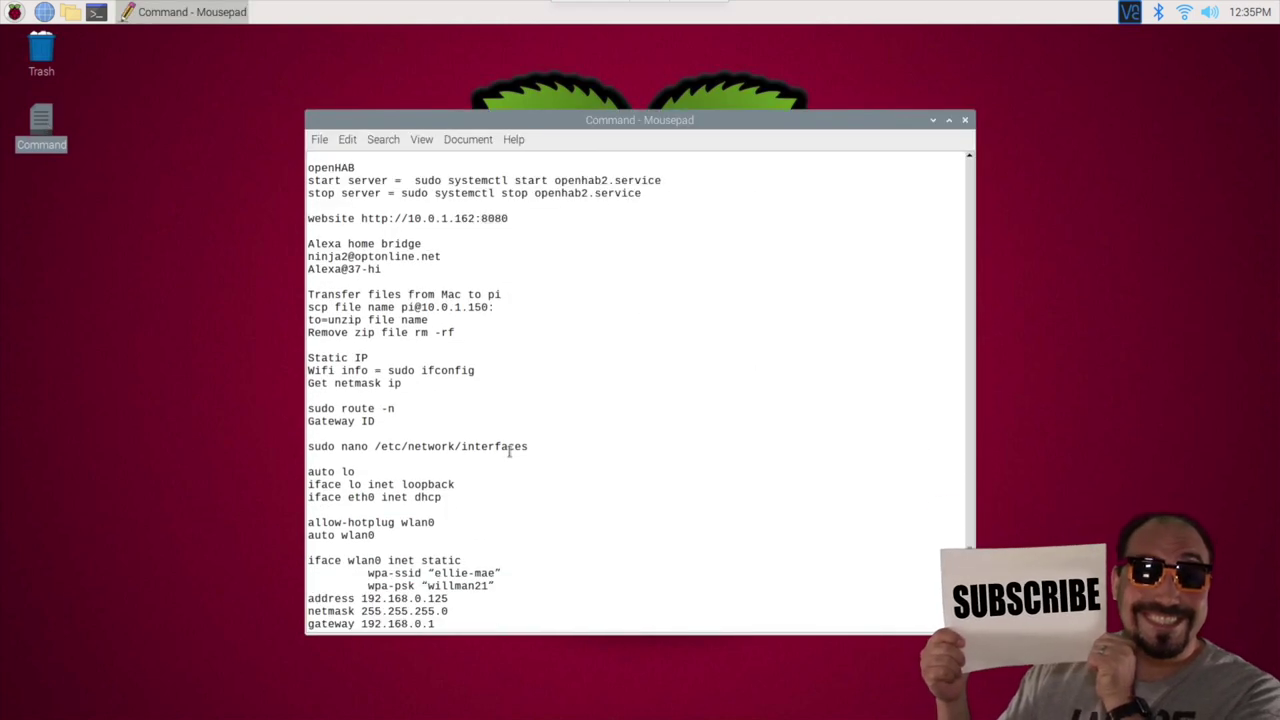
pyautogui.scroll(1, 509, 451)
pyautogui.scroll(15, 509, 451)
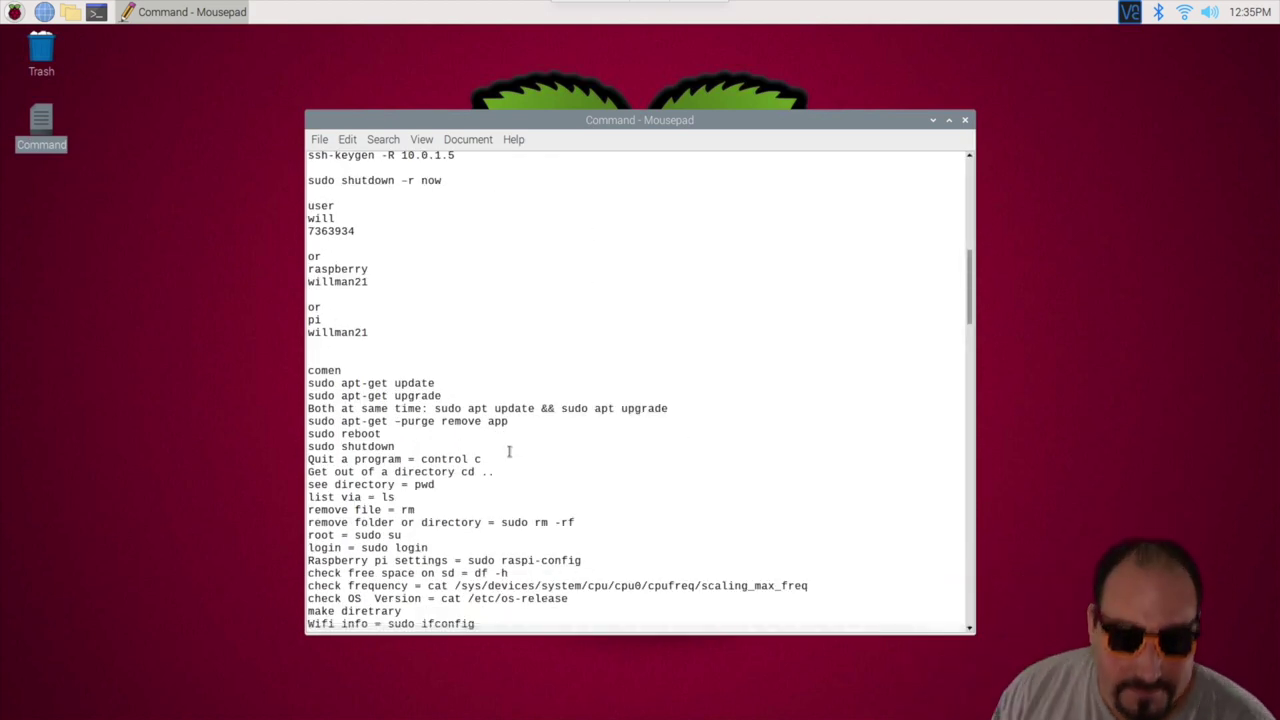
pyautogui.scroll(-1, 509, 451)
pyautogui.scroll(-3, 512, 451)
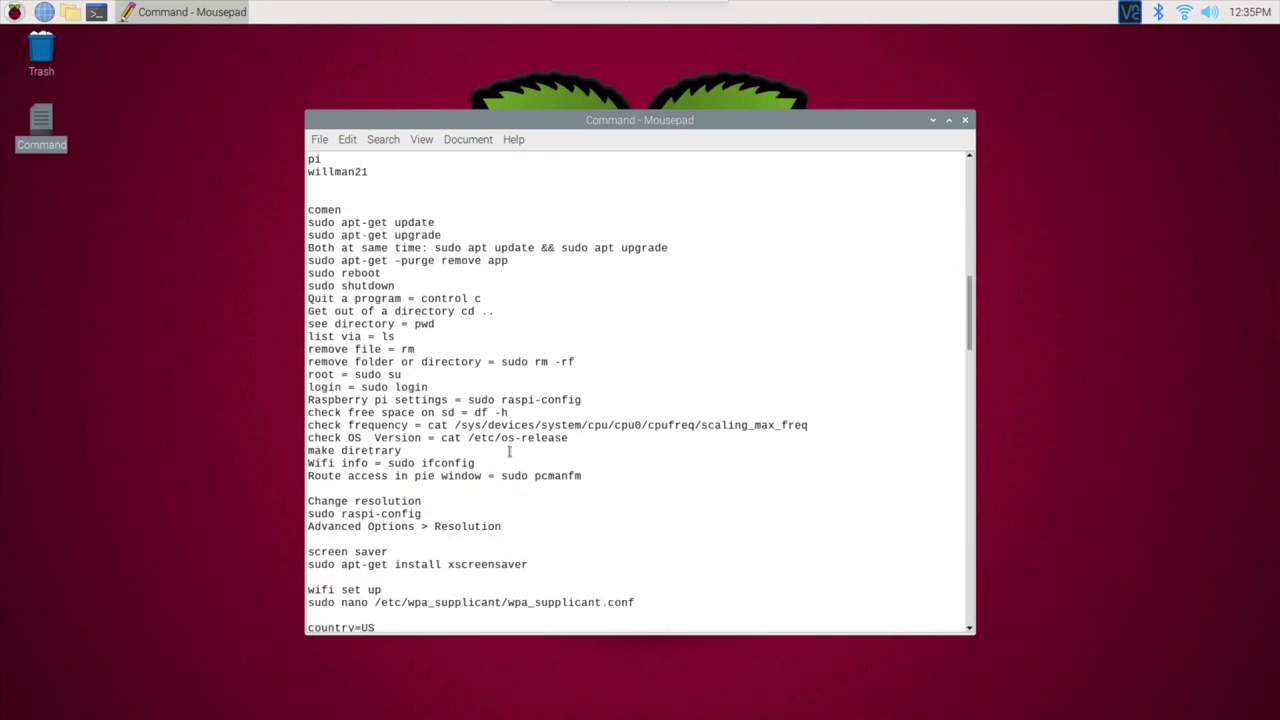
pyautogui.scroll(-1, 970, 305)
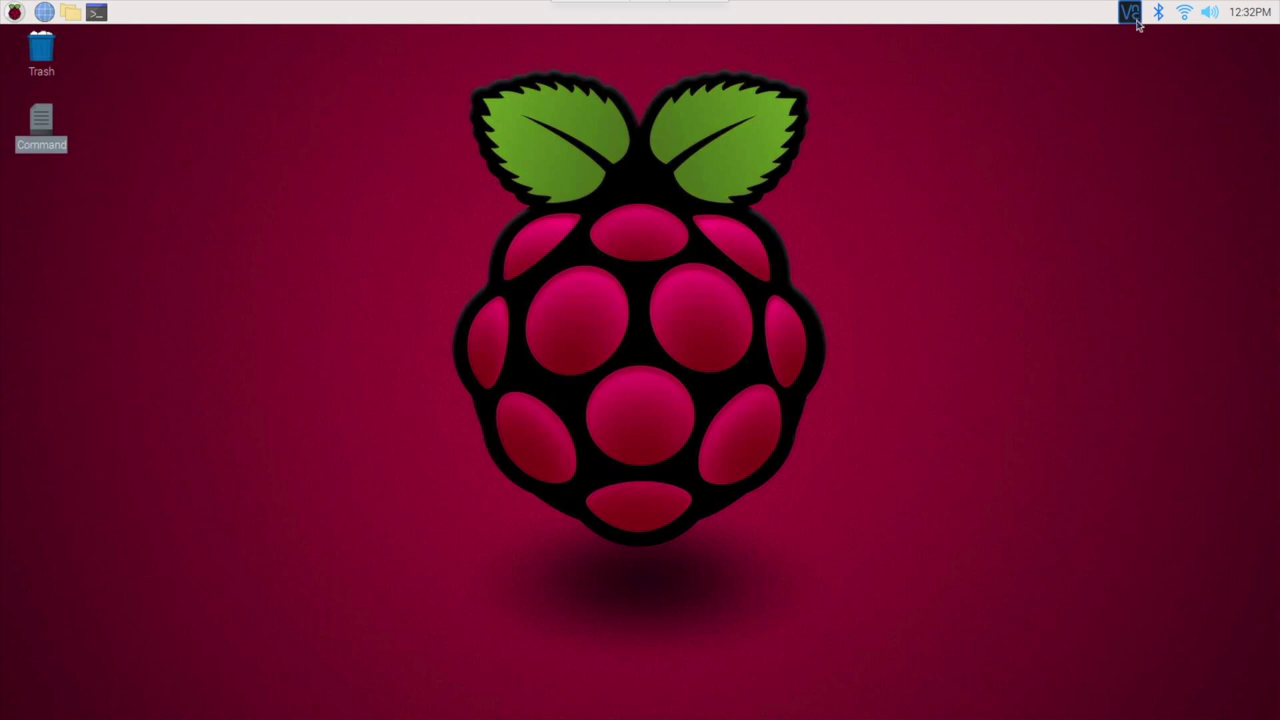
# View the Bluetooth options and the list of available Wi-Fi networks, closing the network list when done
pyautogui.click(1158, 12)
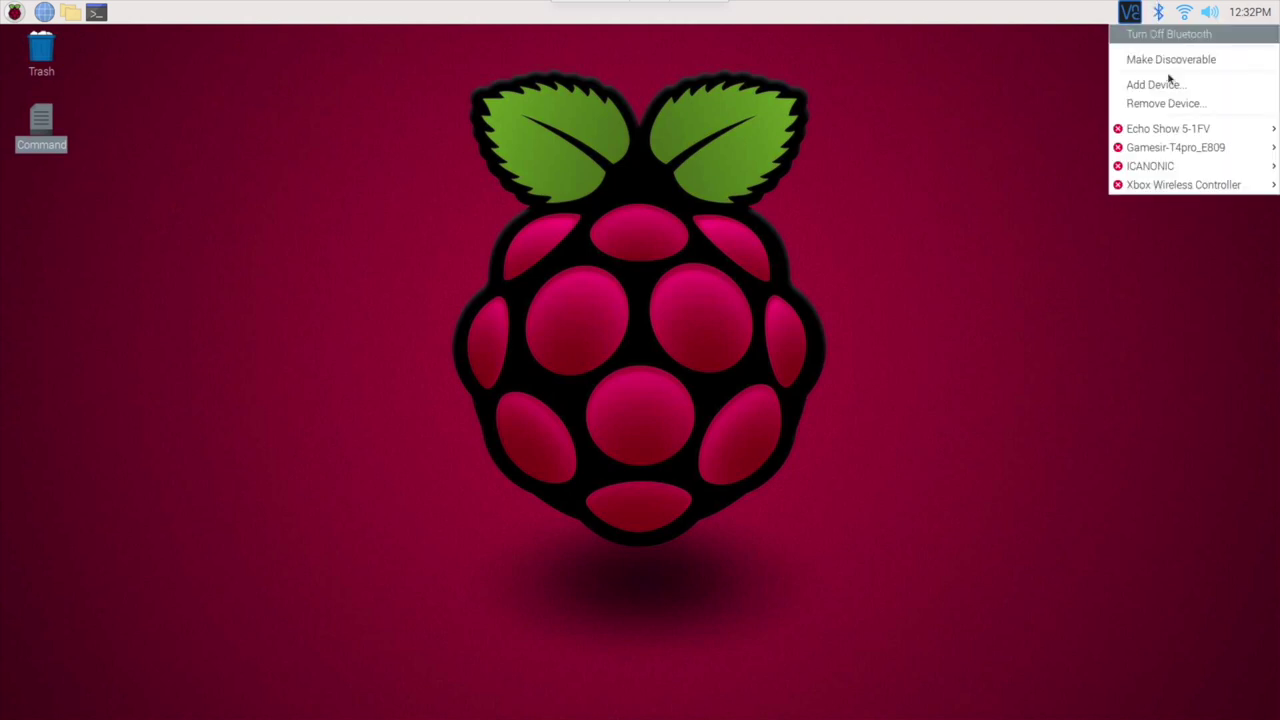
pyautogui.click(1183, 12)
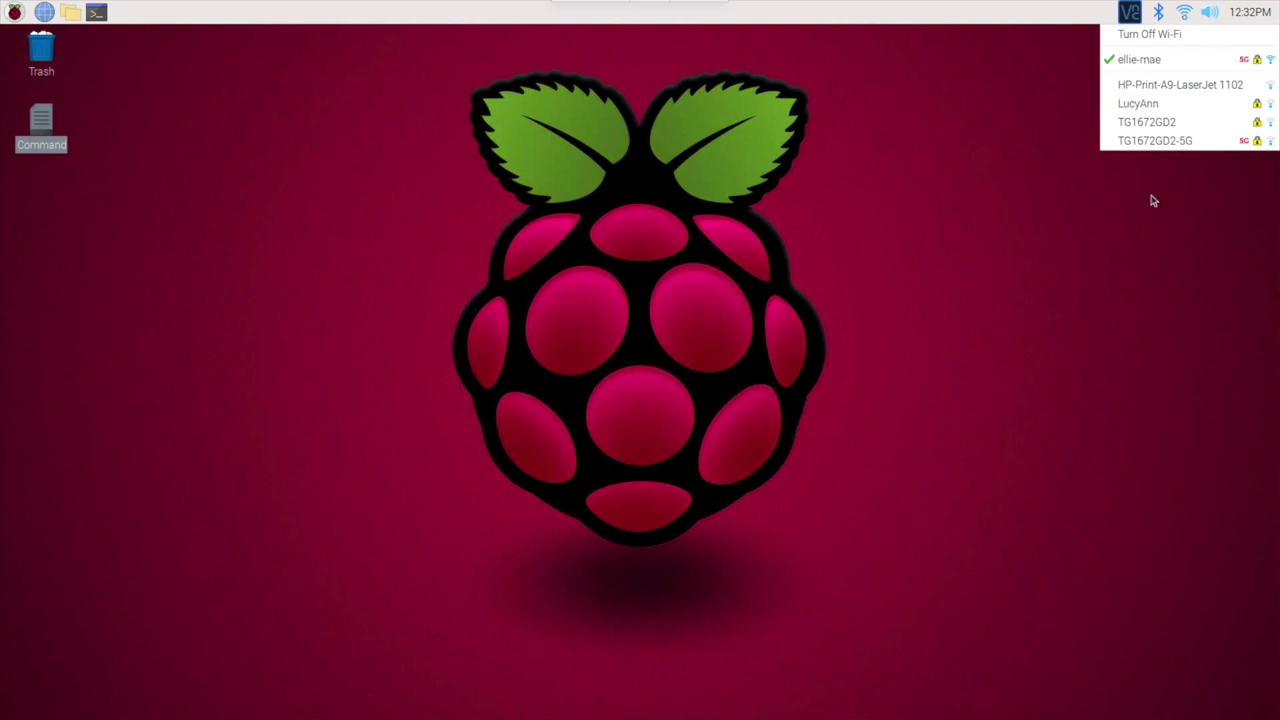
pyautogui.click(1183, 12)
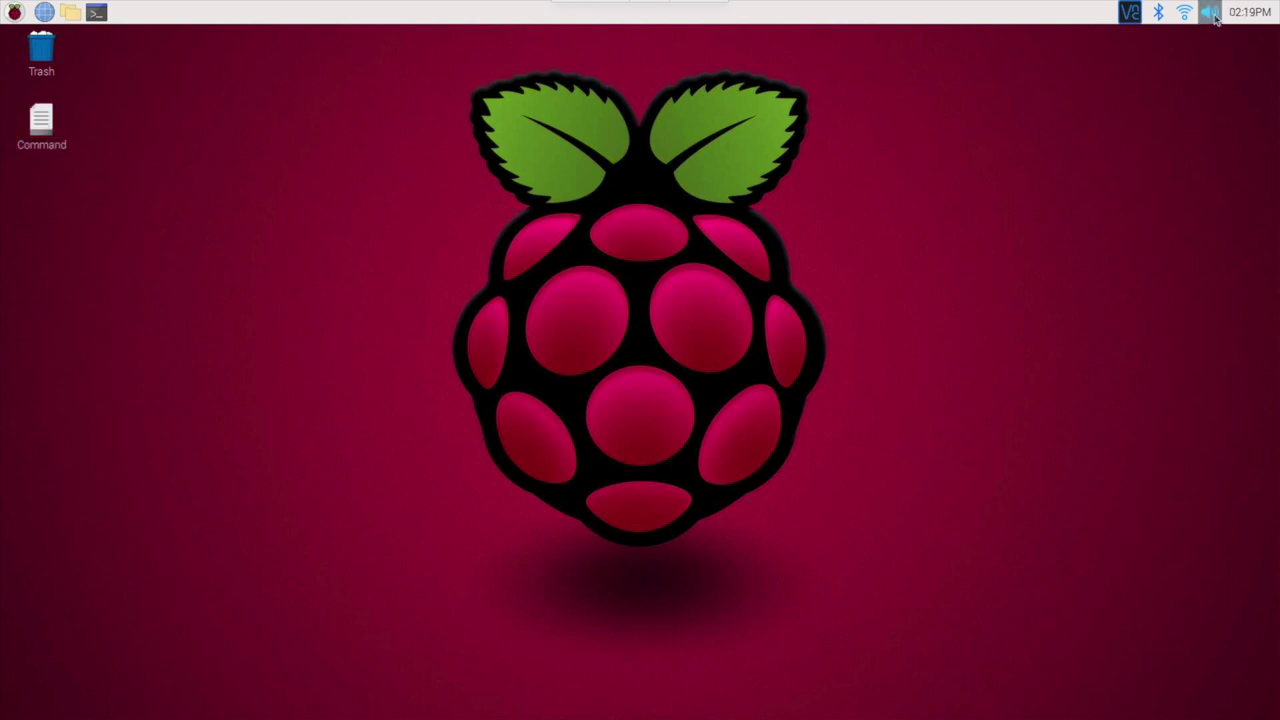
# Raise the system volume to the maximum and open the volume control's context options
pyautogui.click(1214, 17)
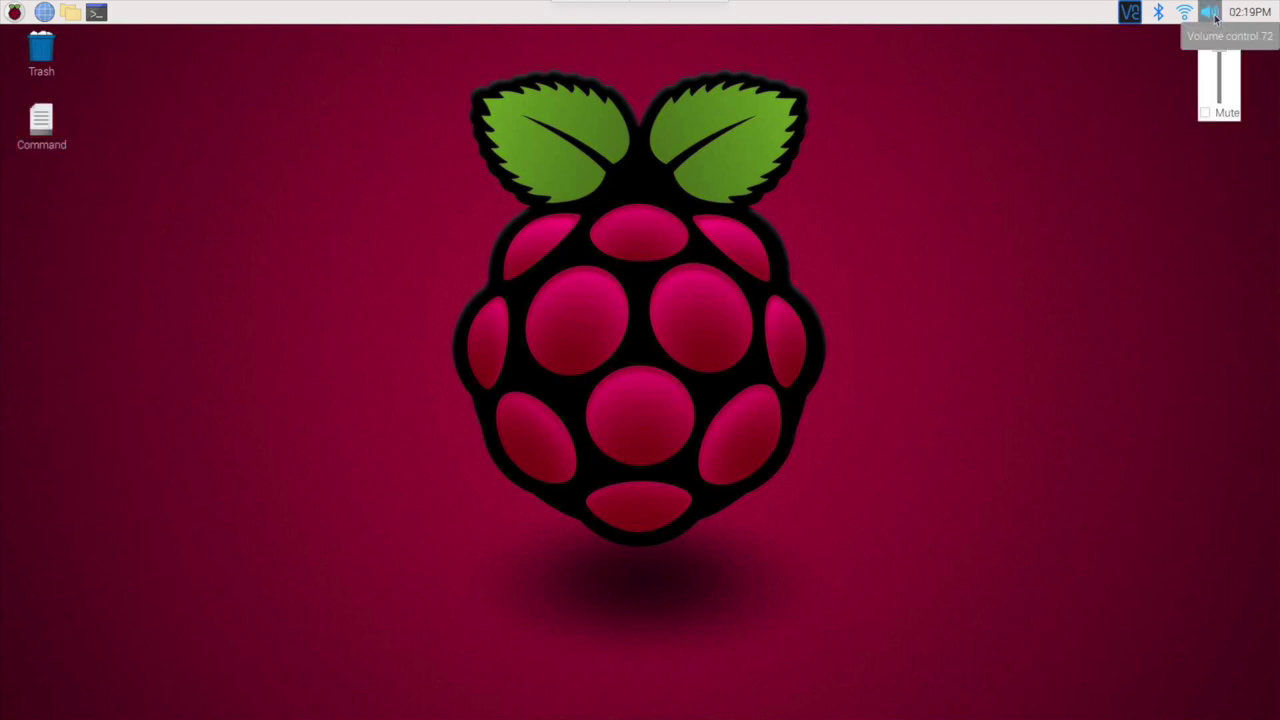
pyautogui.moveTo(1222, 53)
pyautogui.mouseDown()
pyautogui.moveTo(1214, 143)
pyautogui.moveTo(1216, 40)
pyautogui.mouseUp()
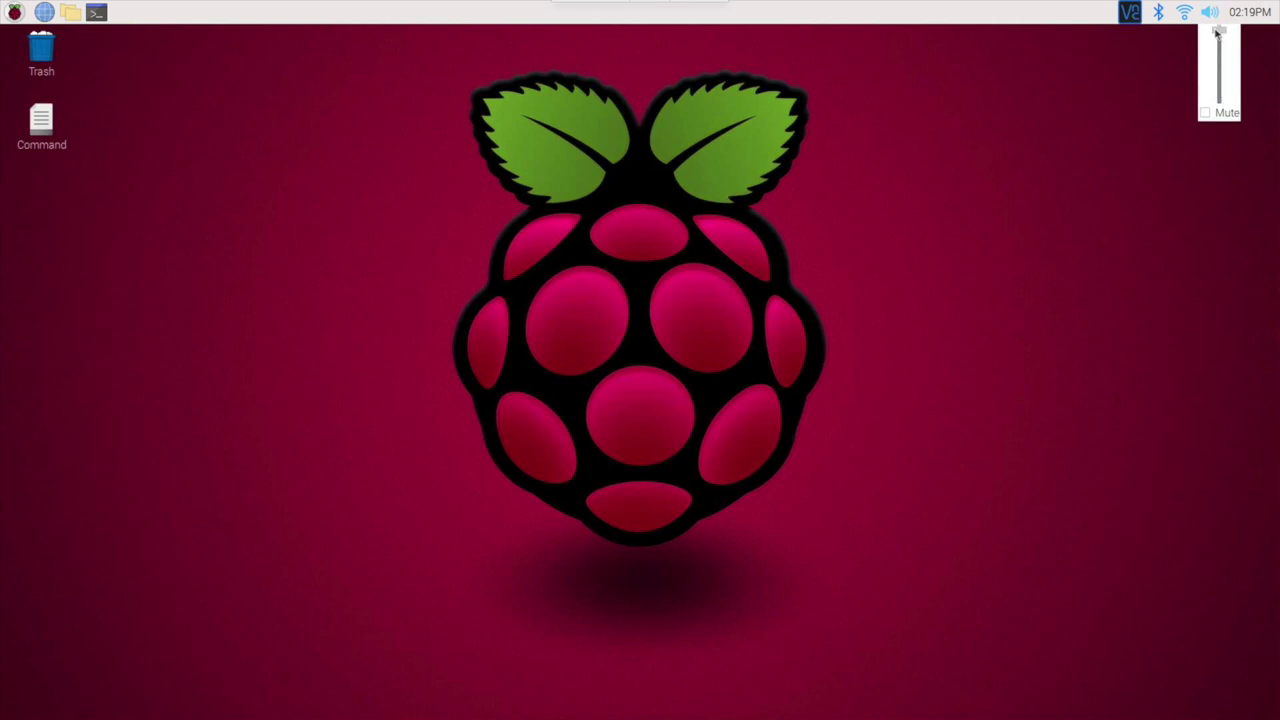
pyautogui.rightClick(1212, 14)
pyautogui.moveTo(1215, 22)
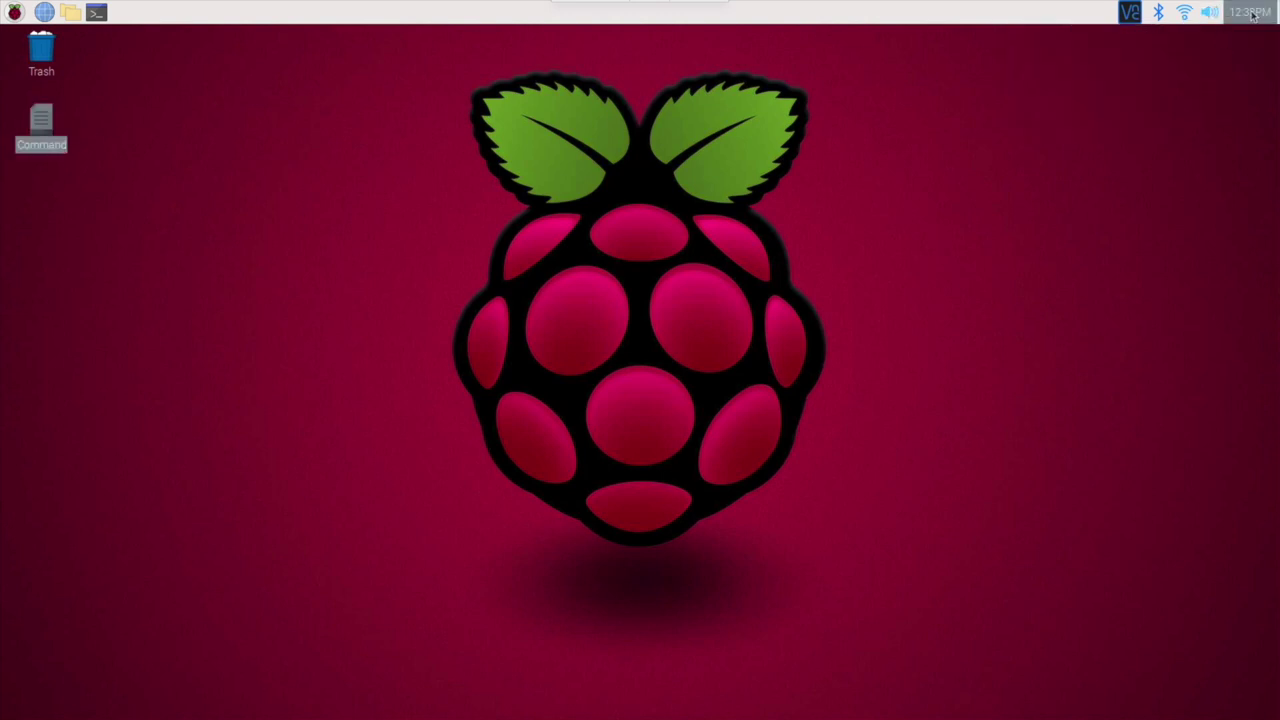
# View the calendar from the clock, examine the clock format in Digital Clock Settings and close the settings
pyautogui.click(1253, 14)
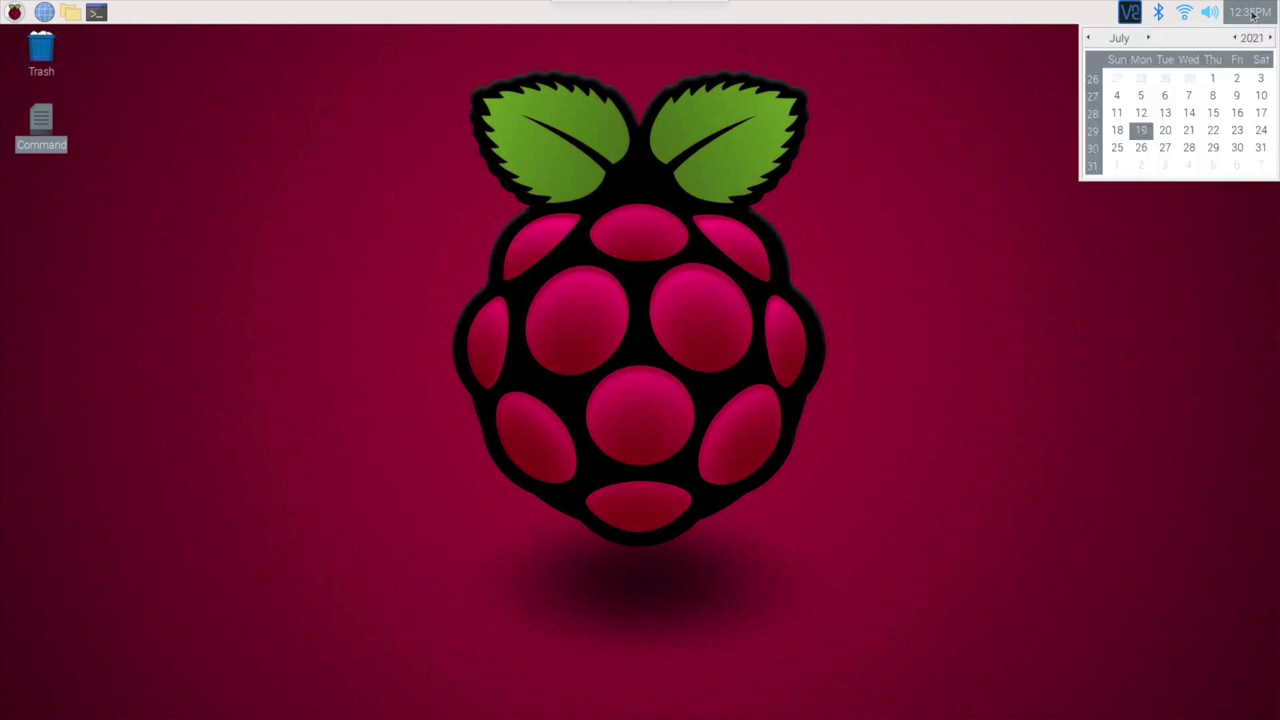
pyautogui.click(1228, 10)
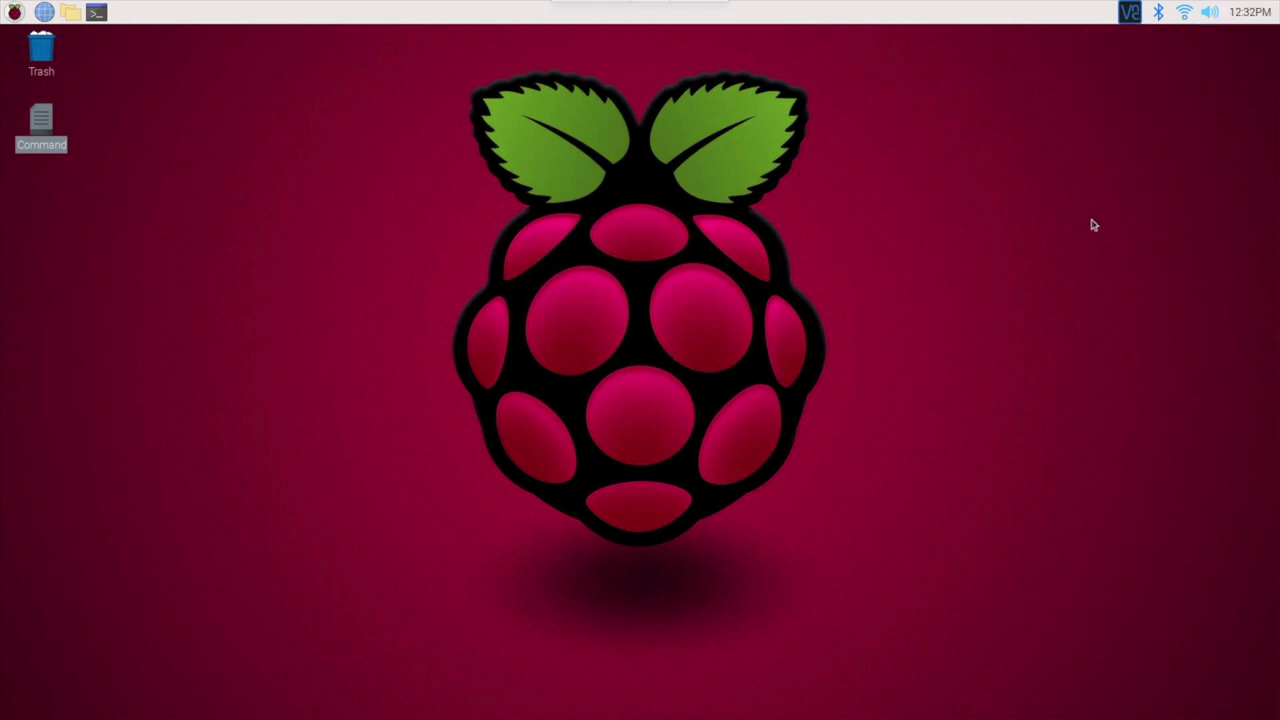
pyautogui.rightClick(1256, 12)
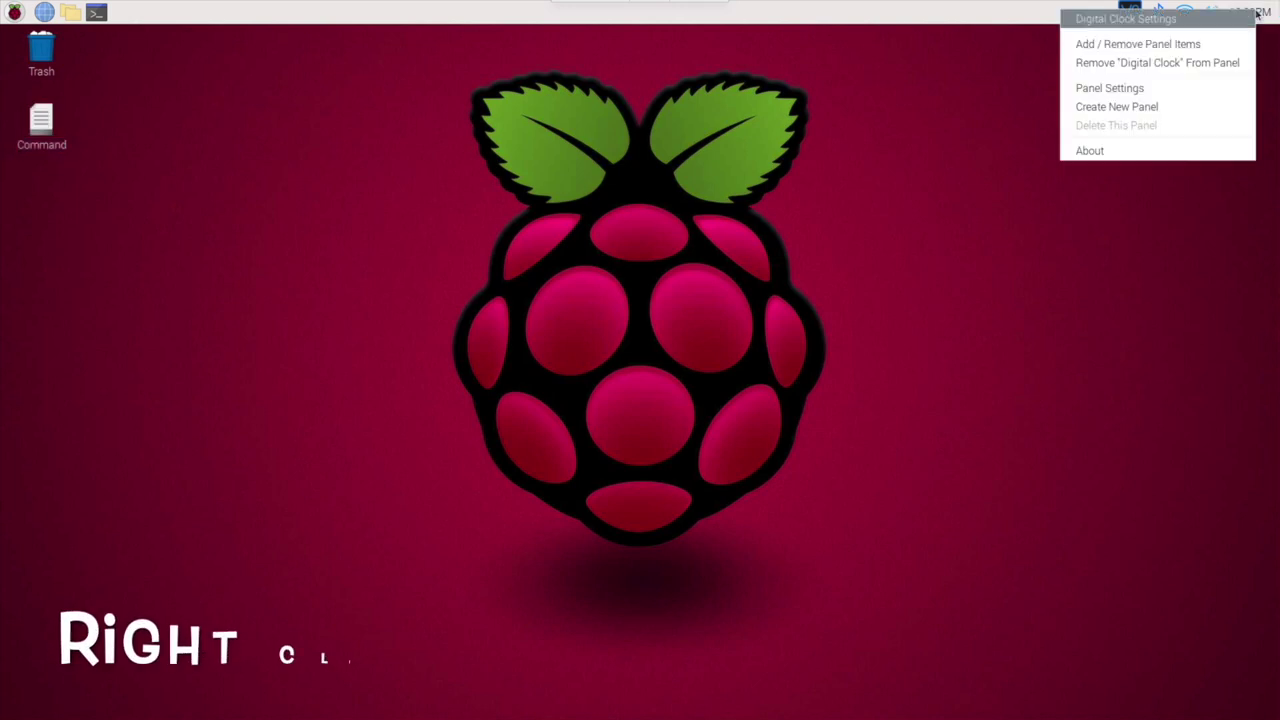
pyautogui.click(1141, 22)
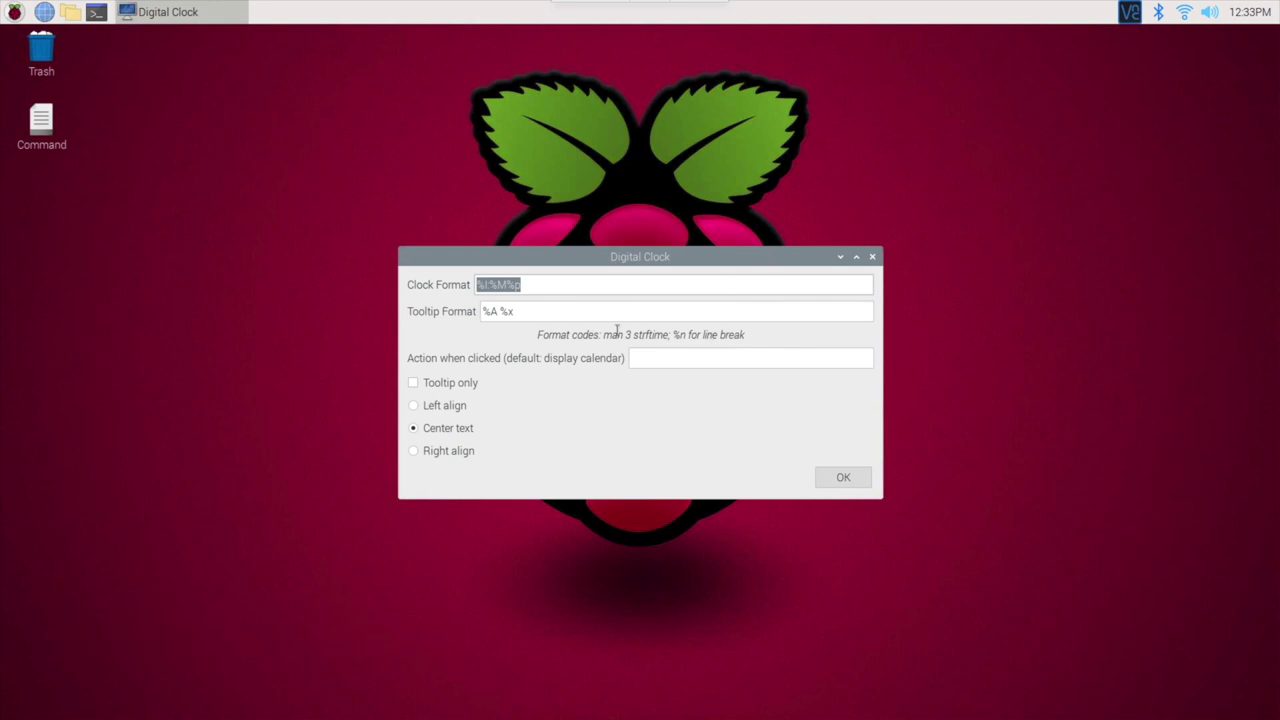
pyautogui.click(540, 286)
pyautogui.moveTo(533, 286); pyautogui.dragTo(458, 287)
pyautogui.click(845, 478)
# Open Panel Settings and review the Geometry, Appearance and Panel Applets options, returning to Appearance
pyautogui.rightClick(1262, 16)
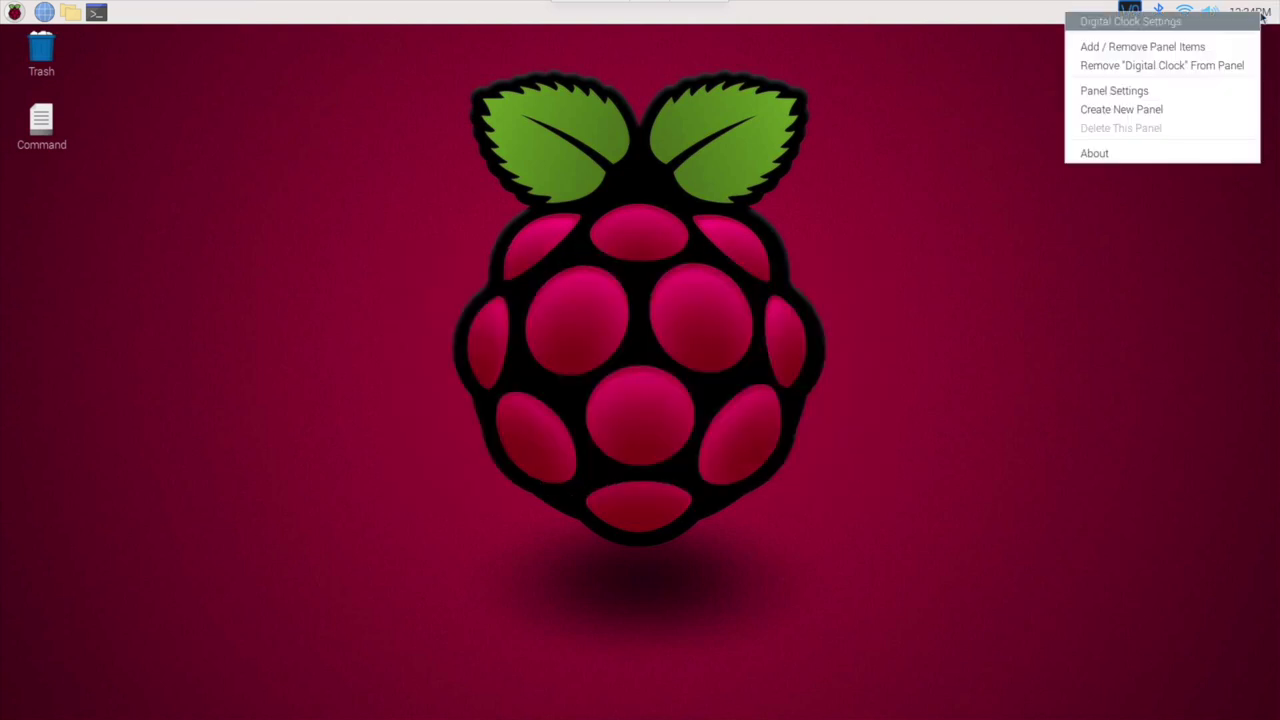
pyautogui.click(1182, 90)
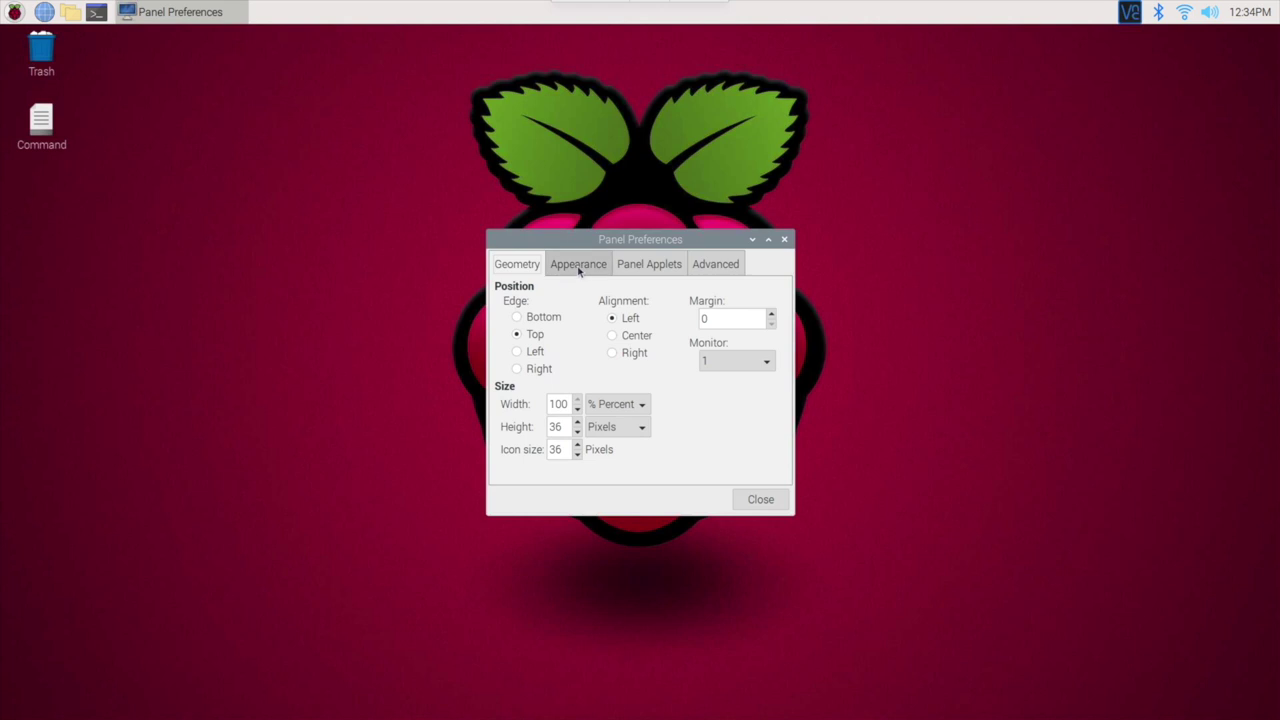
pyautogui.click(578, 267)
pyautogui.click(657, 268)
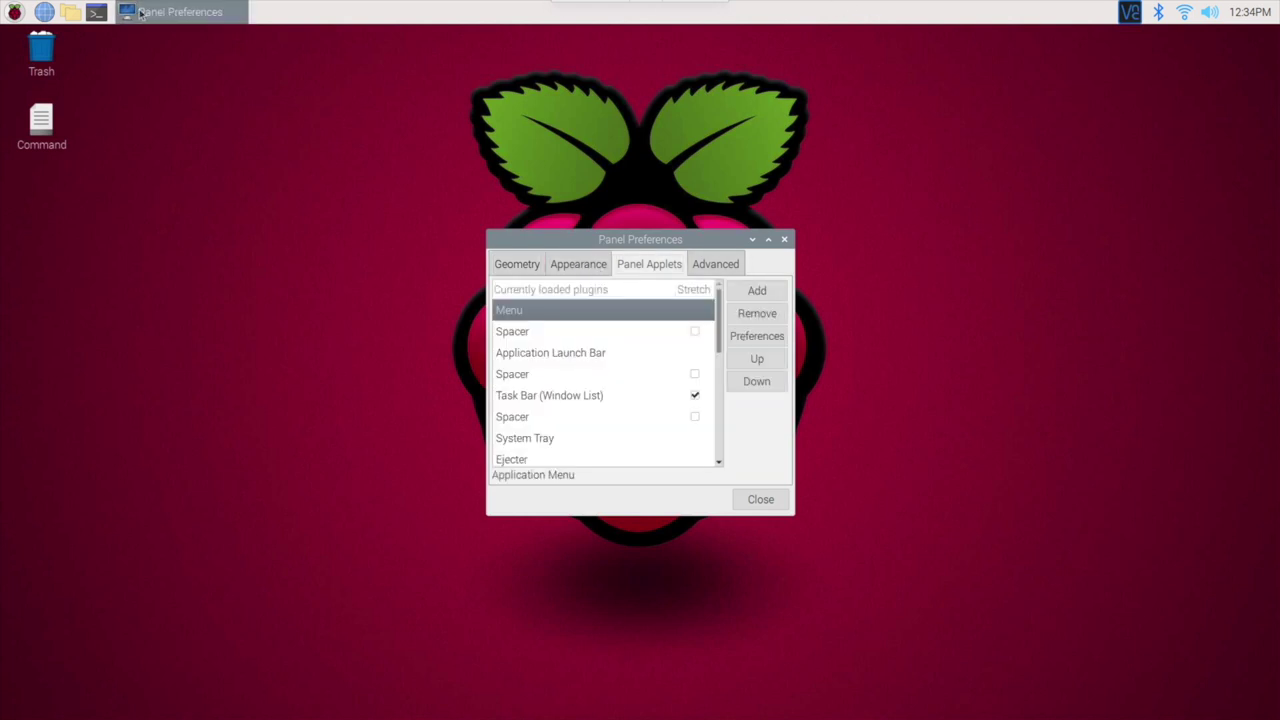
pyautogui.click(536, 268)
pyautogui.click(565, 262)
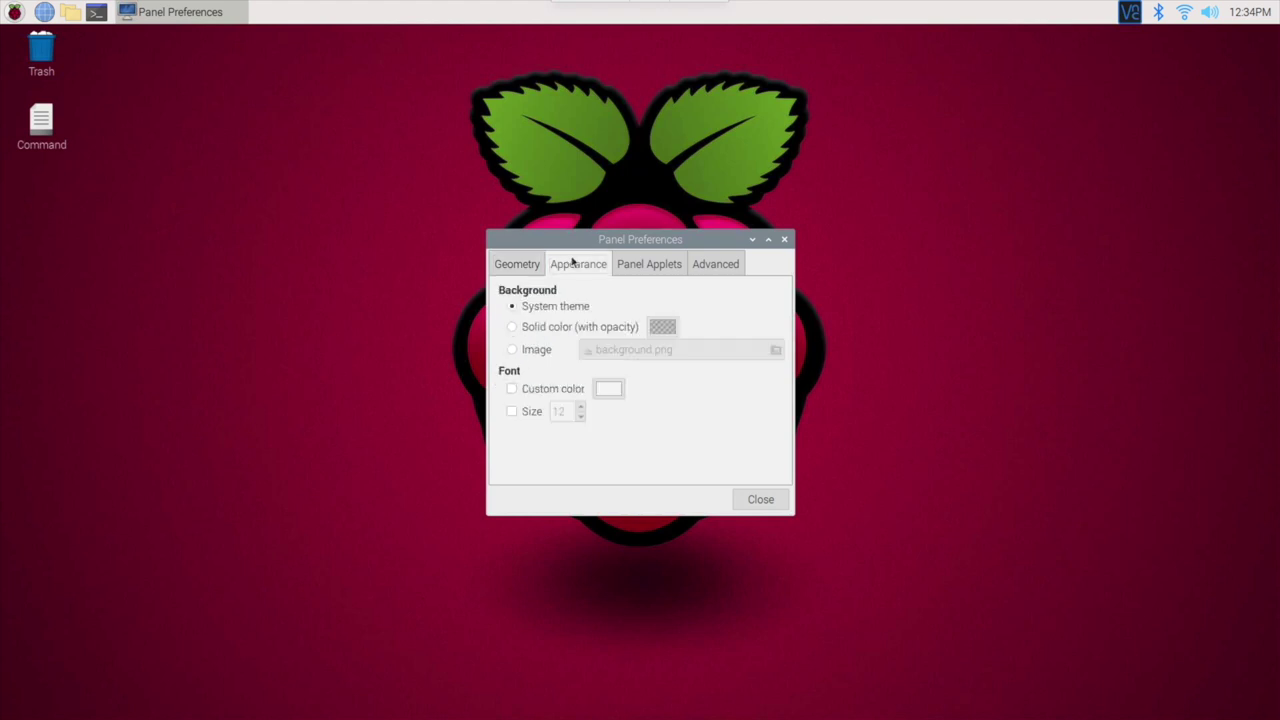
# Try a solid colour panel background, restore the system theme and view the Panel Applets and Advanced settings
pyautogui.click(513, 328)
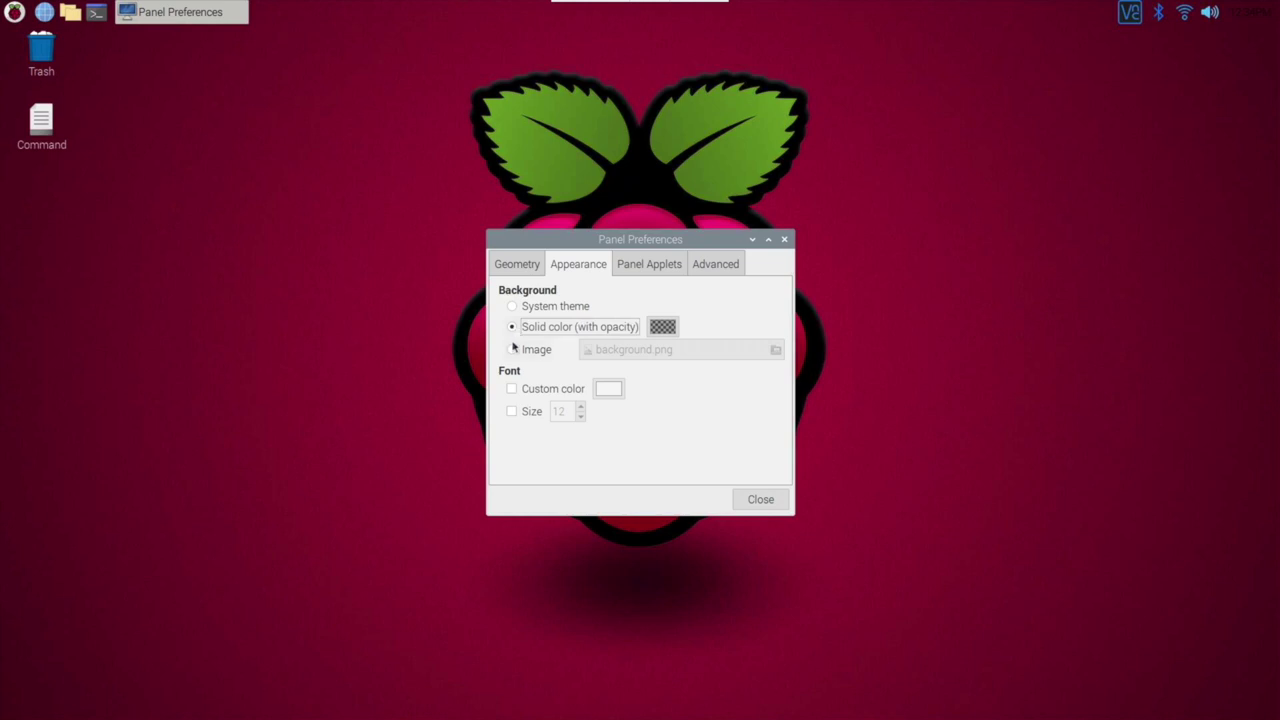
pyautogui.click(516, 307)
pyautogui.click(636, 268)
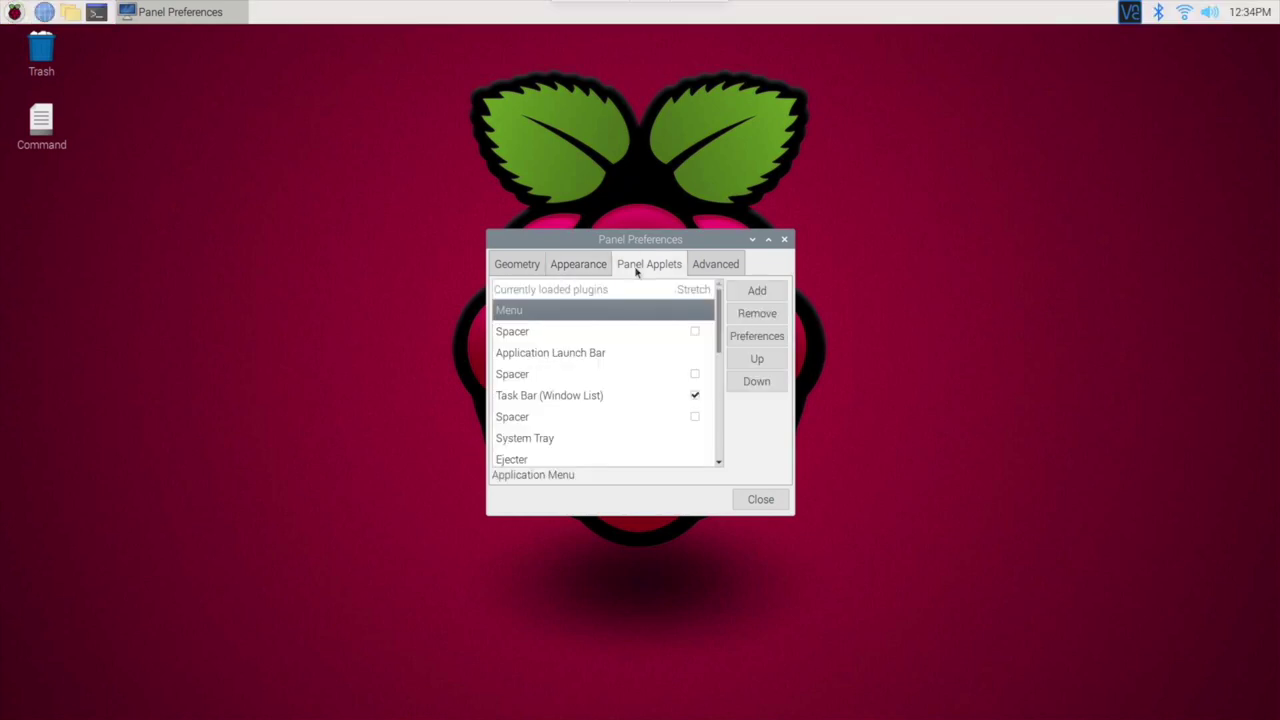
pyautogui.click(698, 265)
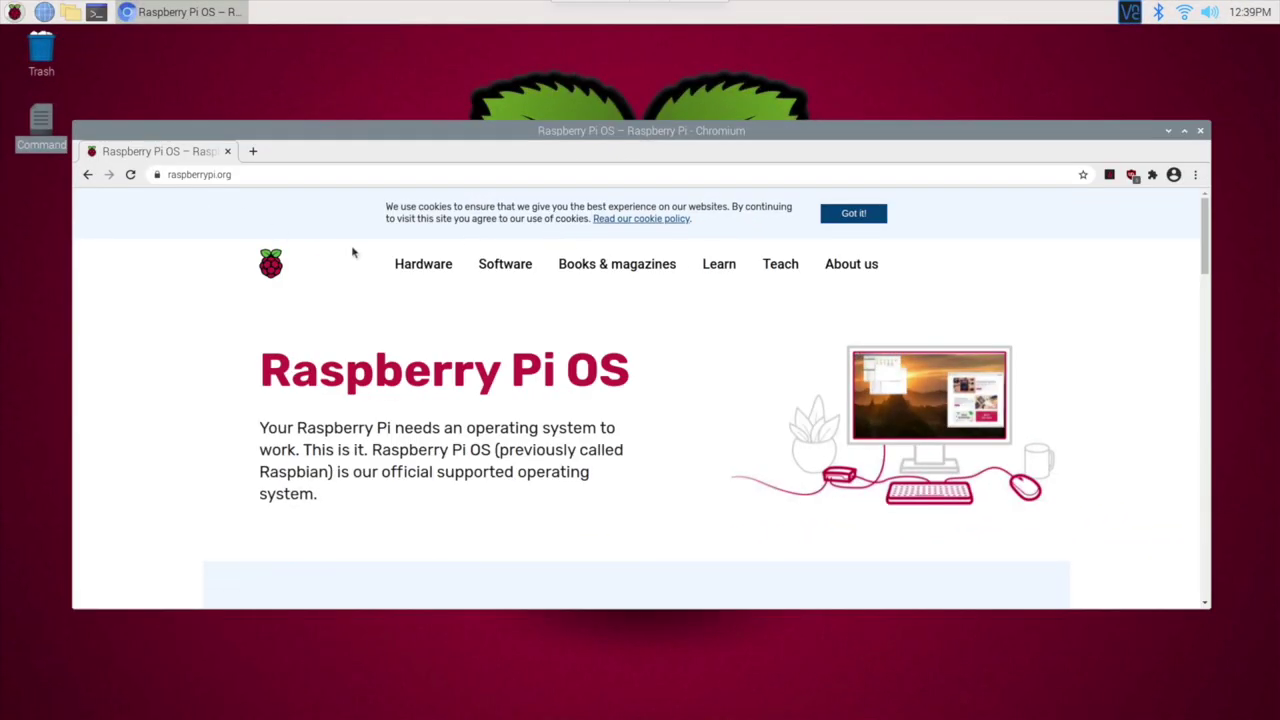
# Run cat /etc/os-release in a new terminal window placed over the browser and highlight the VERSION_ID line
pyautogui.click(97, 14)
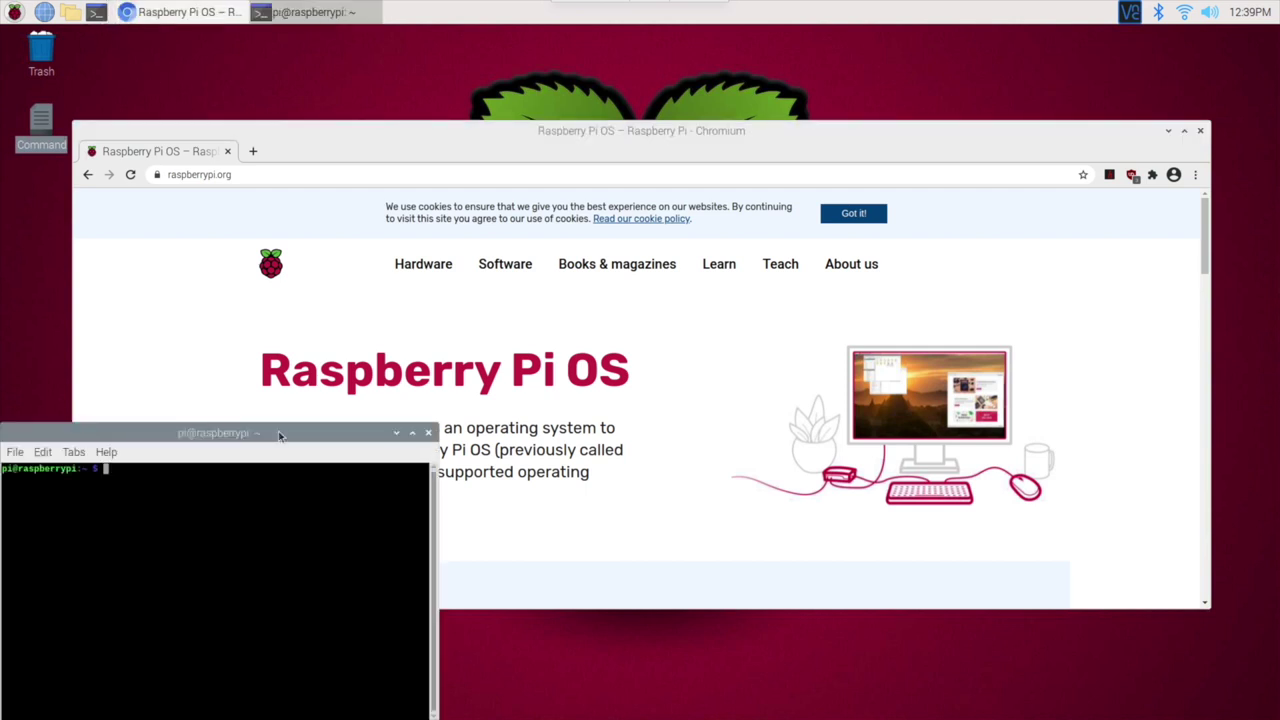
pyautogui.moveTo(280, 435); pyautogui.dragTo(668, 185)
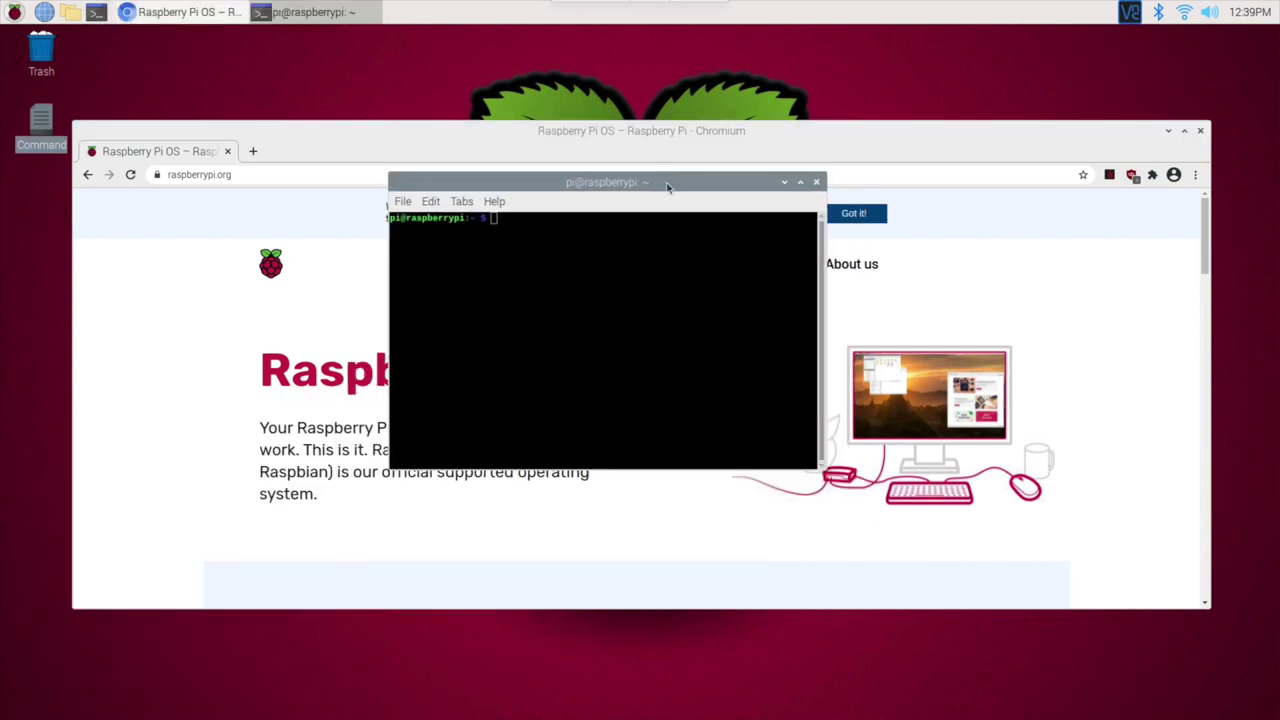
pyautogui.rightClick(578, 232)
pyautogui.click(641, 299)
pyautogui.press('Return')
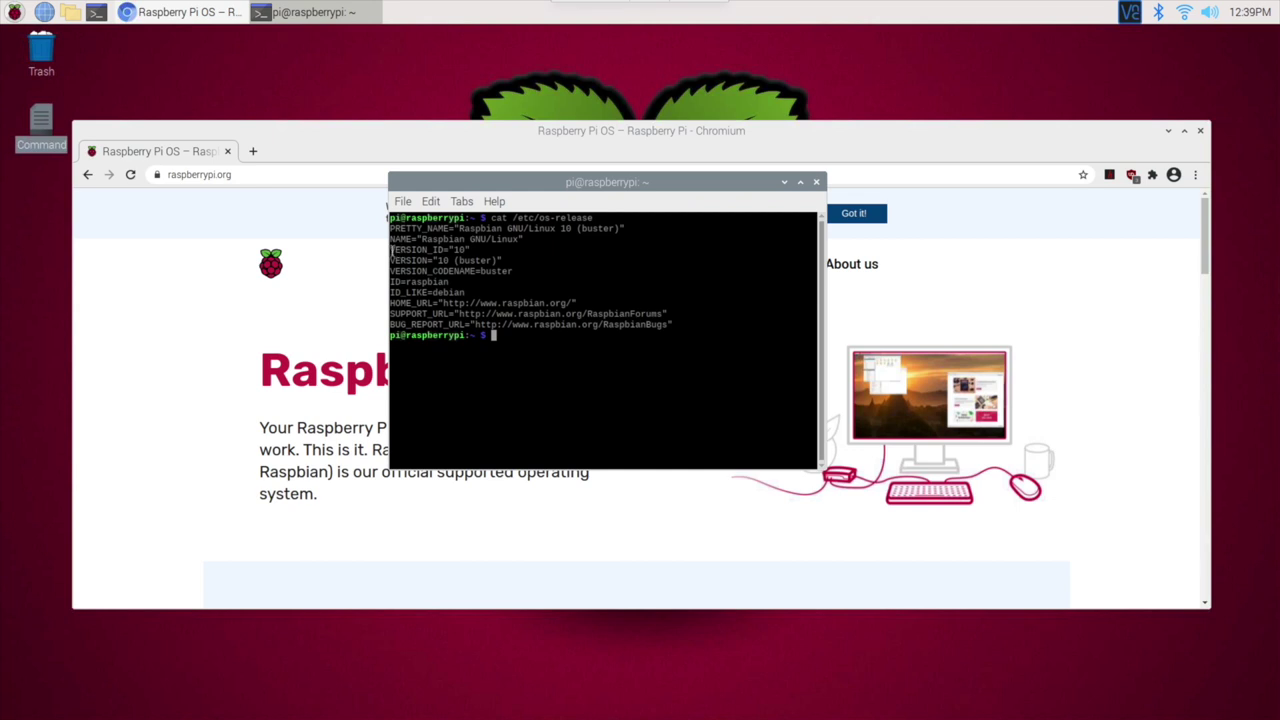
pyautogui.moveTo(391, 250); pyautogui.dragTo(467, 250)
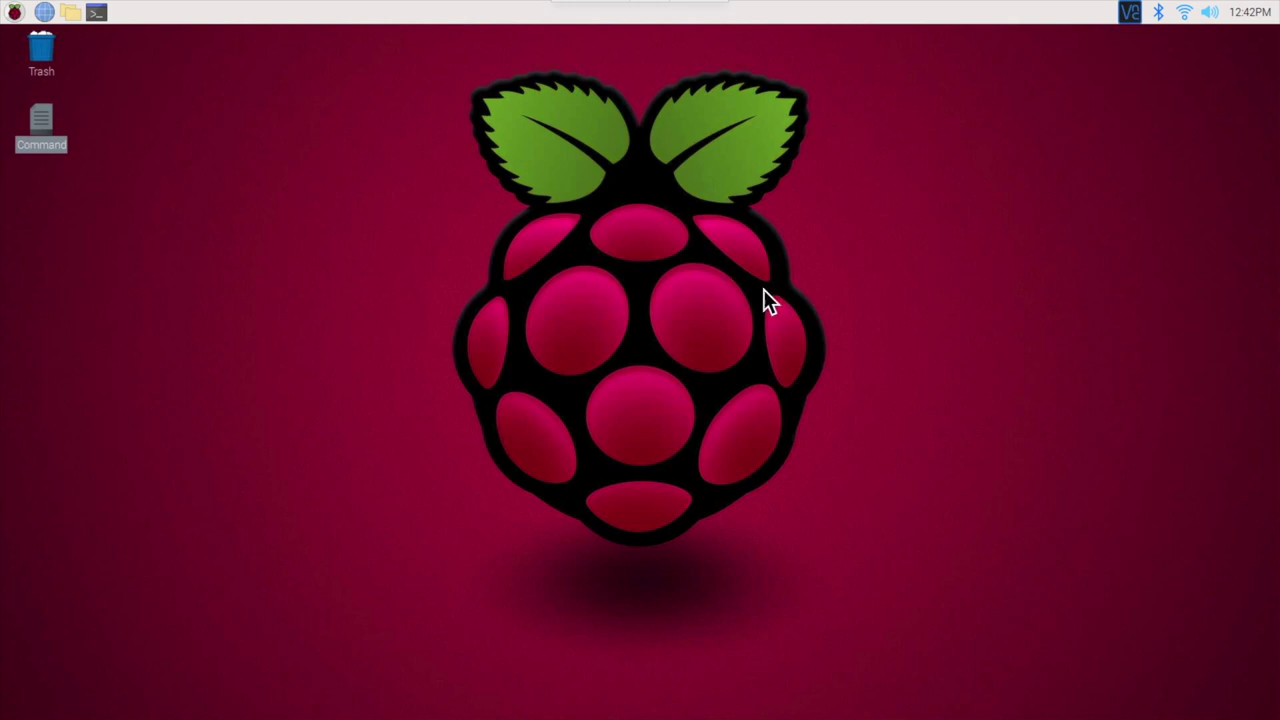
# Open the desktop preferences and set unnamed.png from the Downloads folder as the wallpaper picture
pyautogui.rightClick(605, 247)
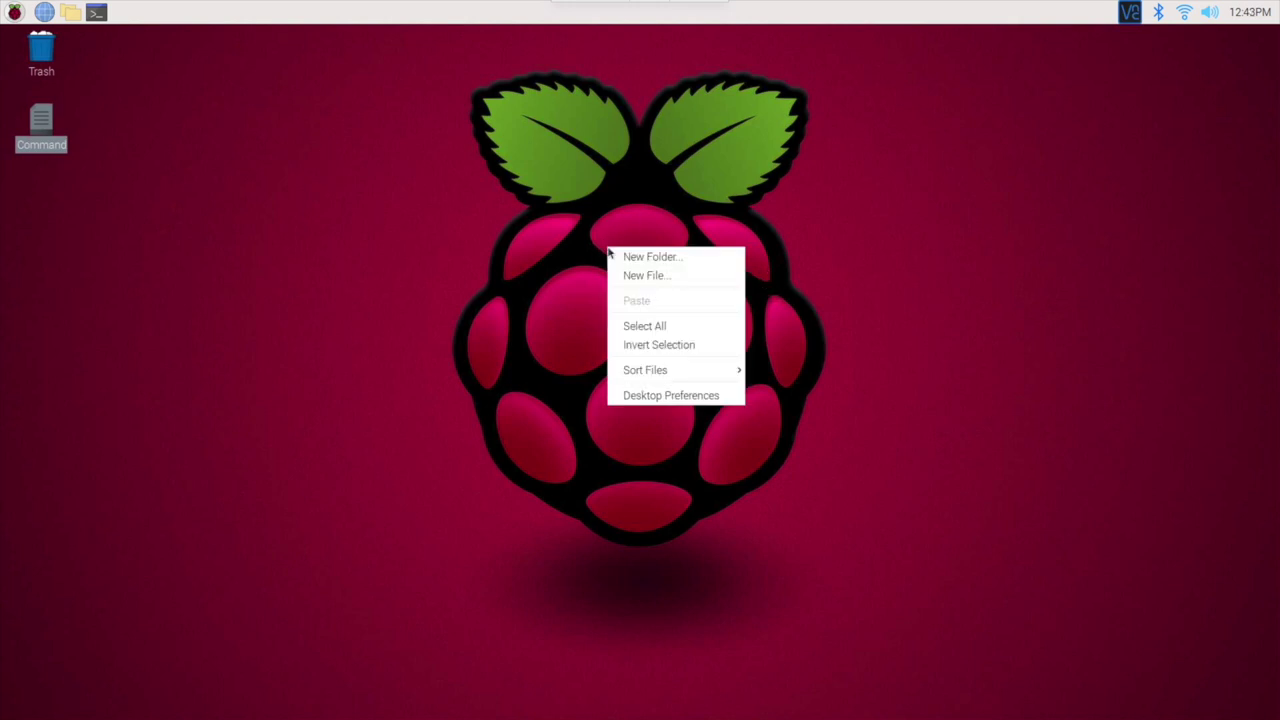
pyautogui.click(680, 396)
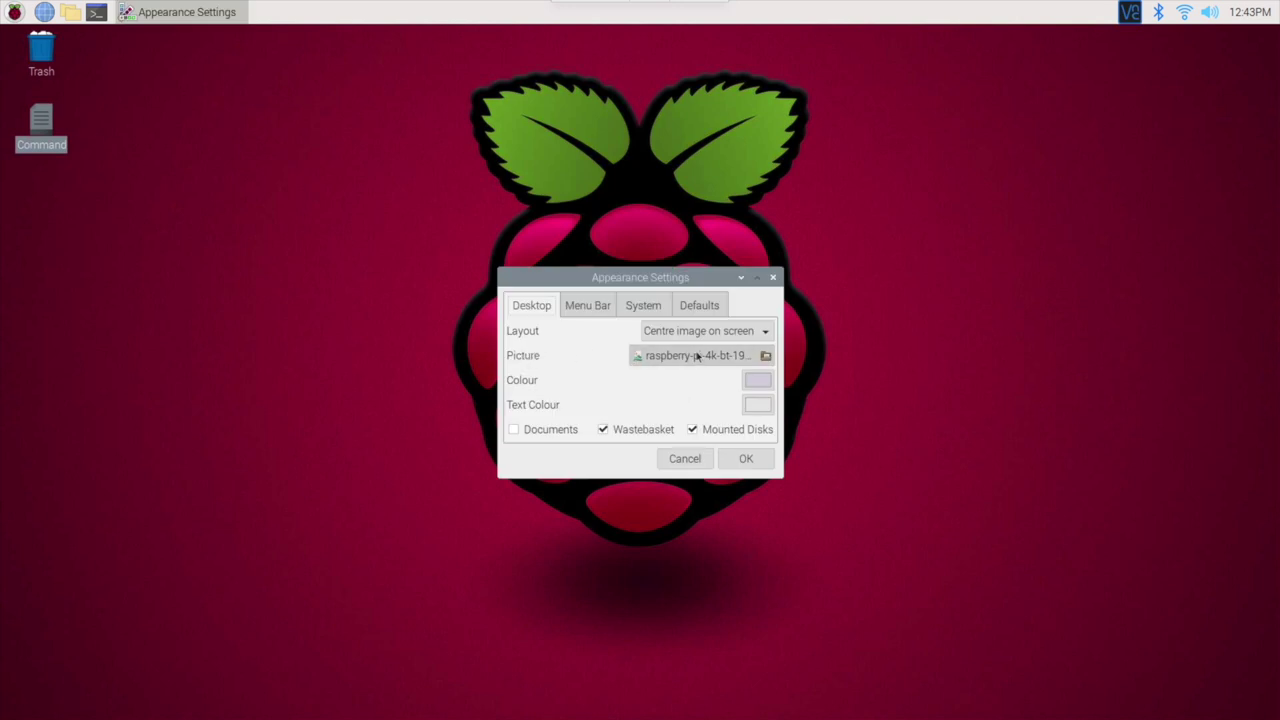
pyautogui.click(765, 357)
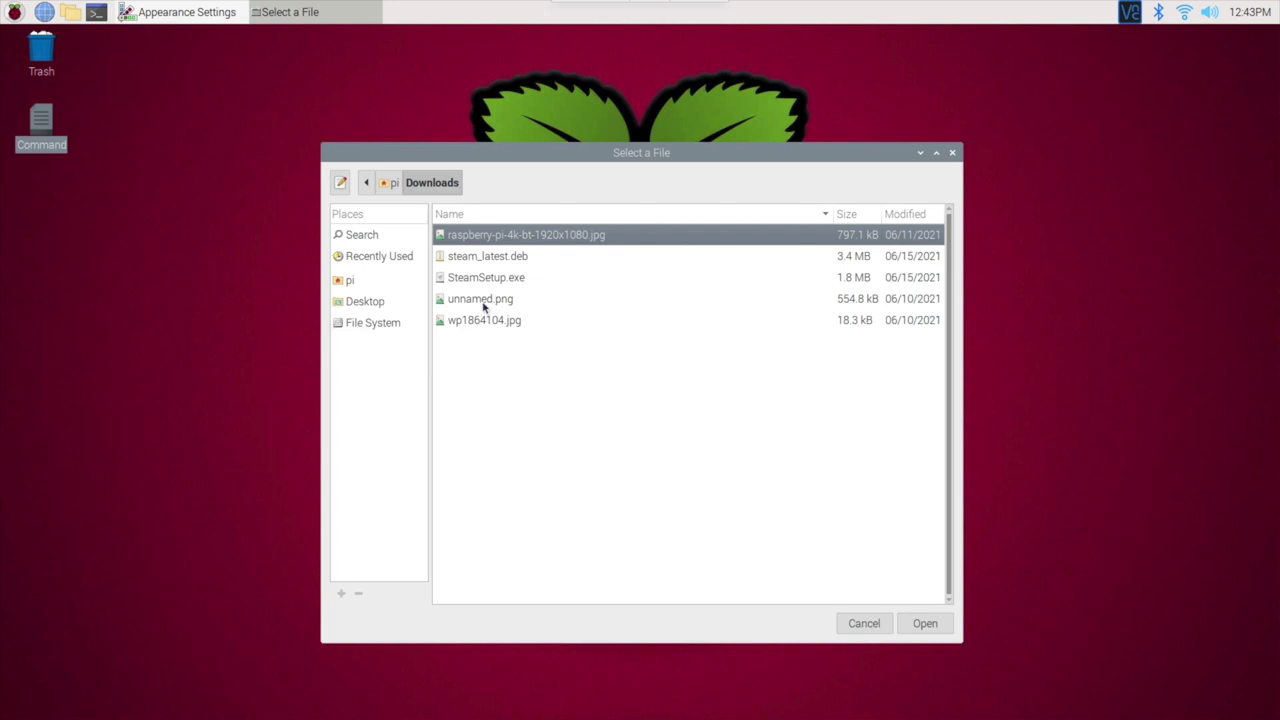
pyautogui.click(483, 300)
pyautogui.click(477, 325)
pyautogui.click(478, 305)
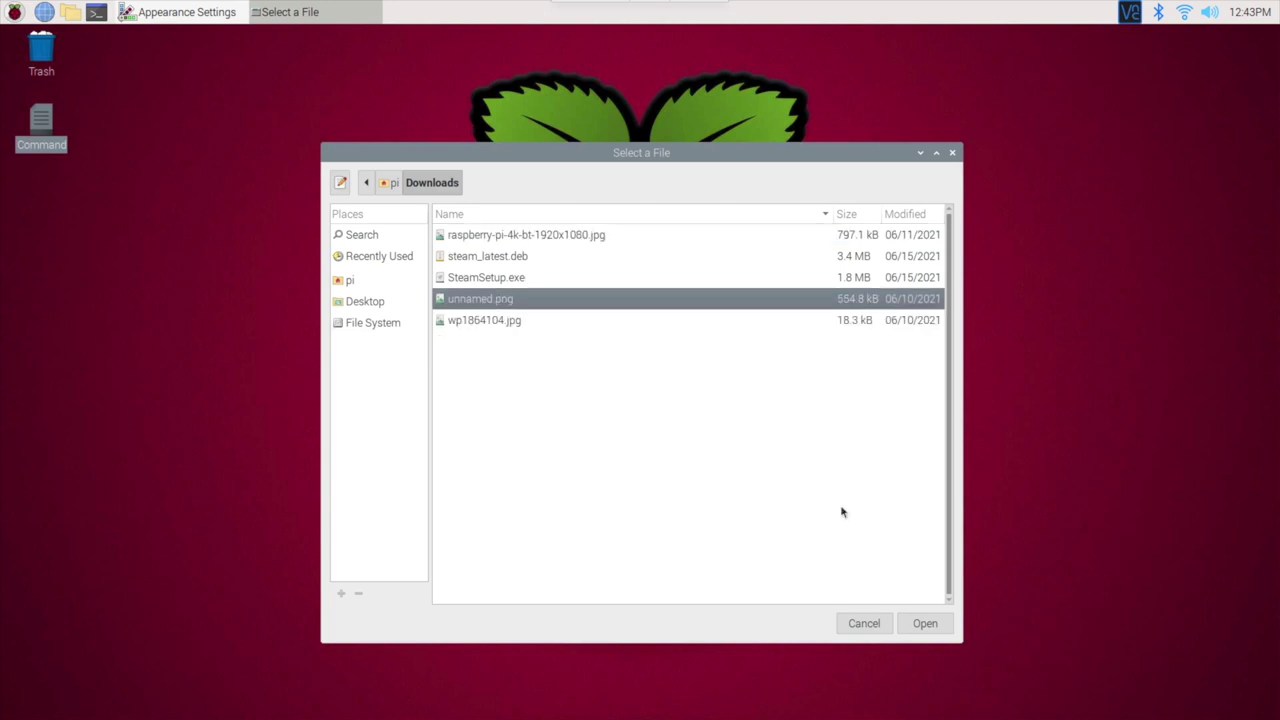
pyautogui.click(949, 625)
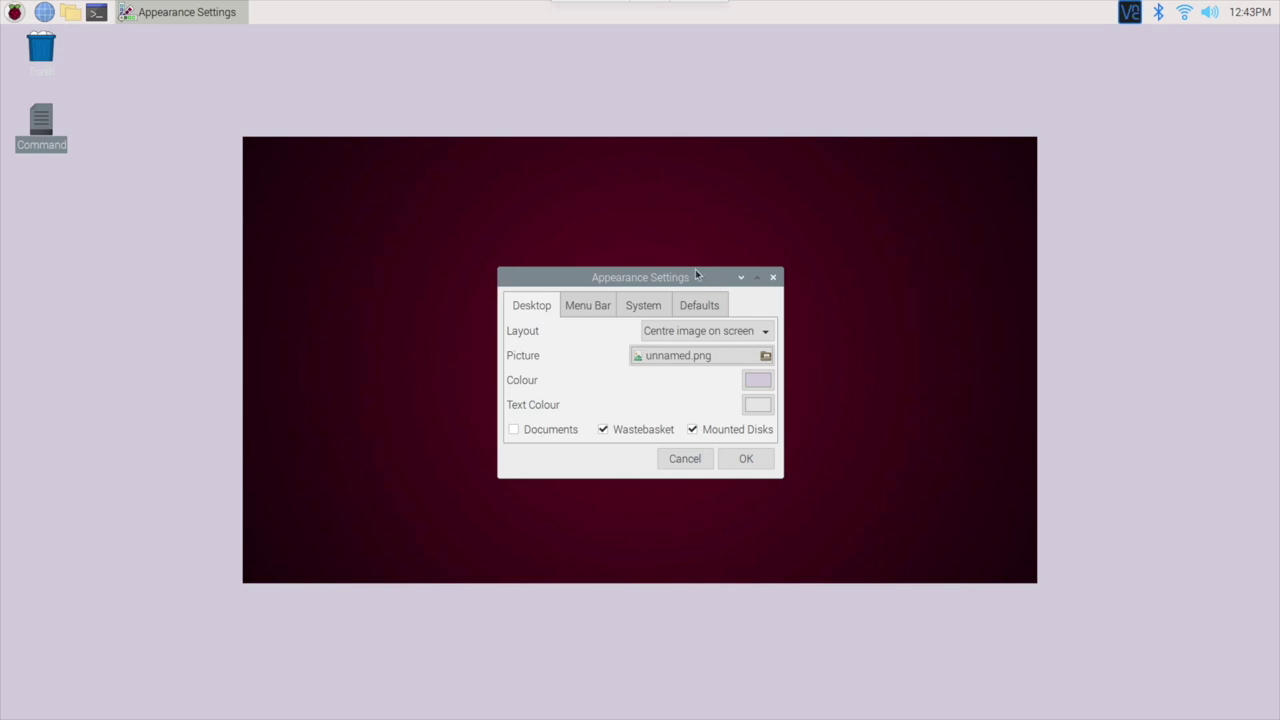
# Move the Appearance Settings window off the wallpaper logo and set the layout to Fit image onto screen
pyautogui.moveTo(699, 277); pyautogui.dragTo(889, 376)
pyautogui.click(912, 438)
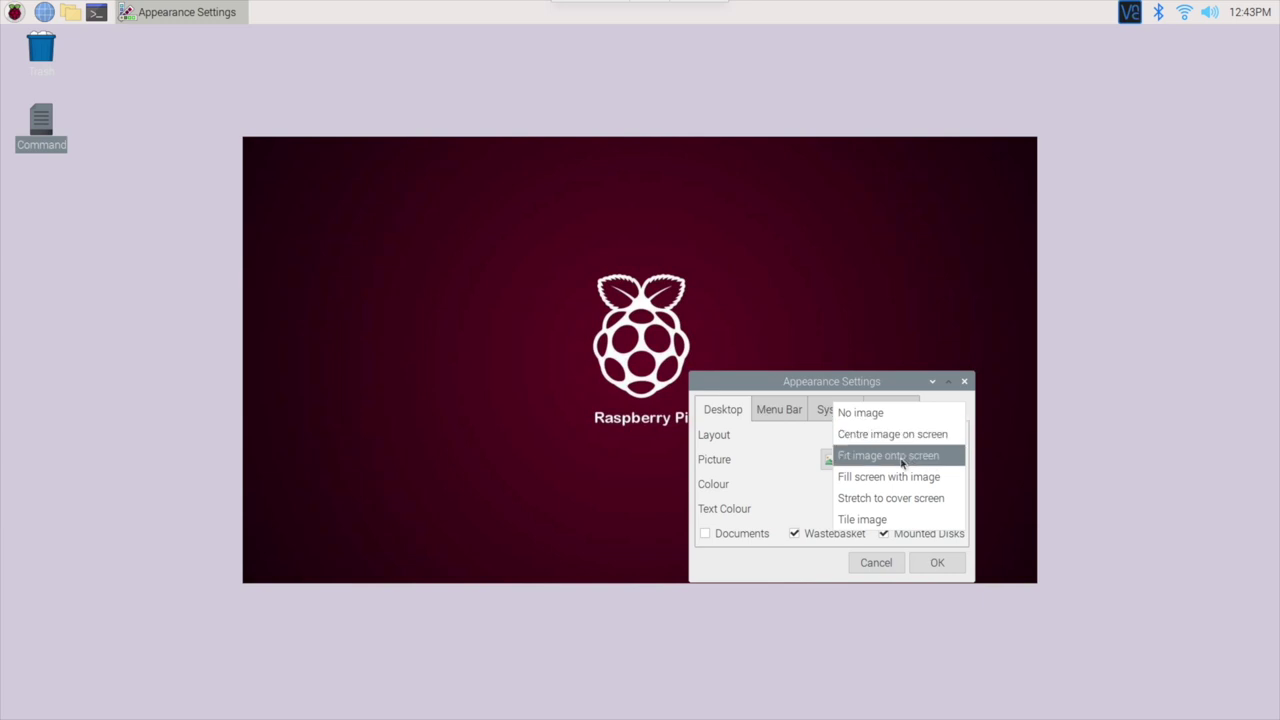
pyautogui.press('Escape')
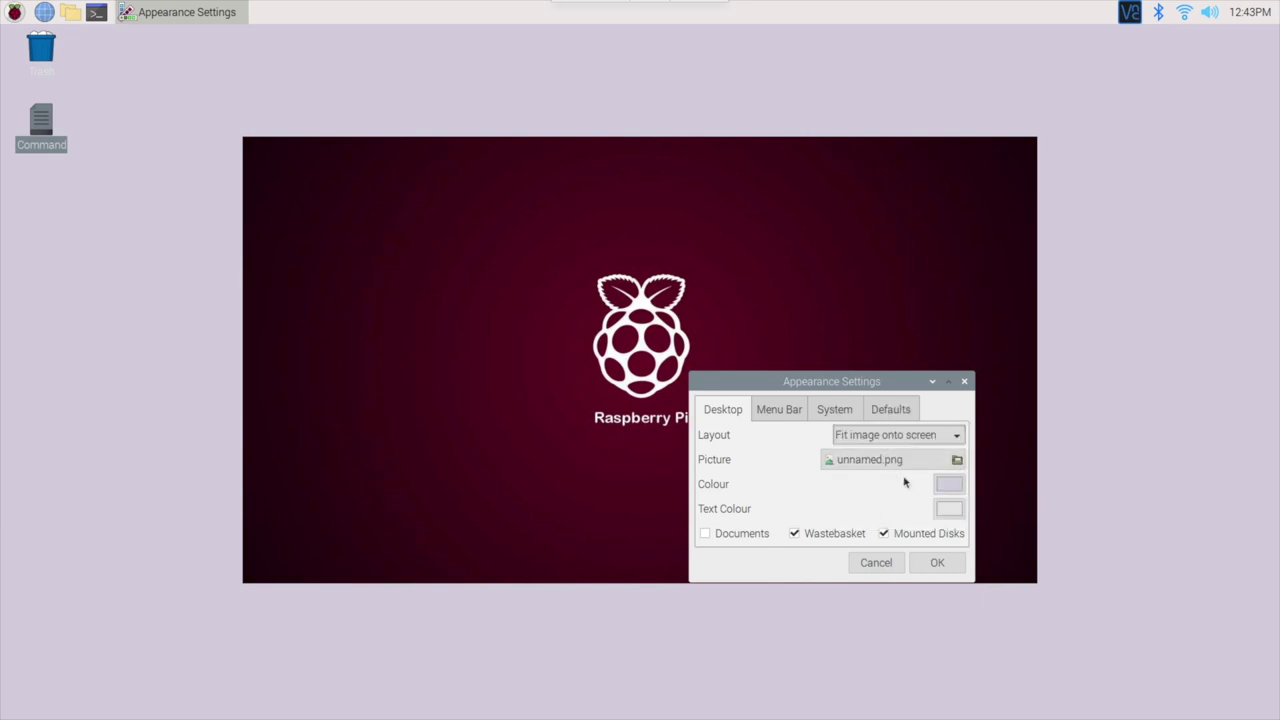
pyautogui.scroll(-1, 905, 438)
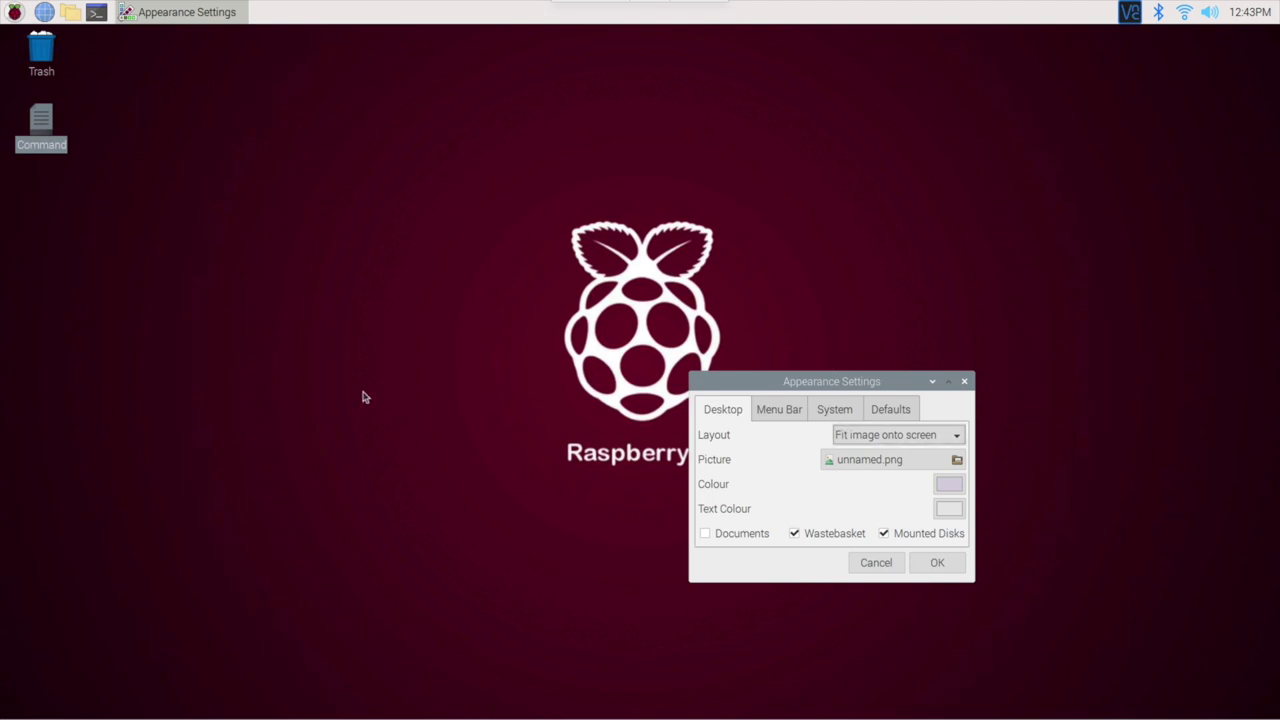
# Set the wallpaper back to raspberry-pi-4k-bt-1920x1080.jpg with the Centre image on screen layout and accept the appearance settings
pyautogui.click(957, 462)
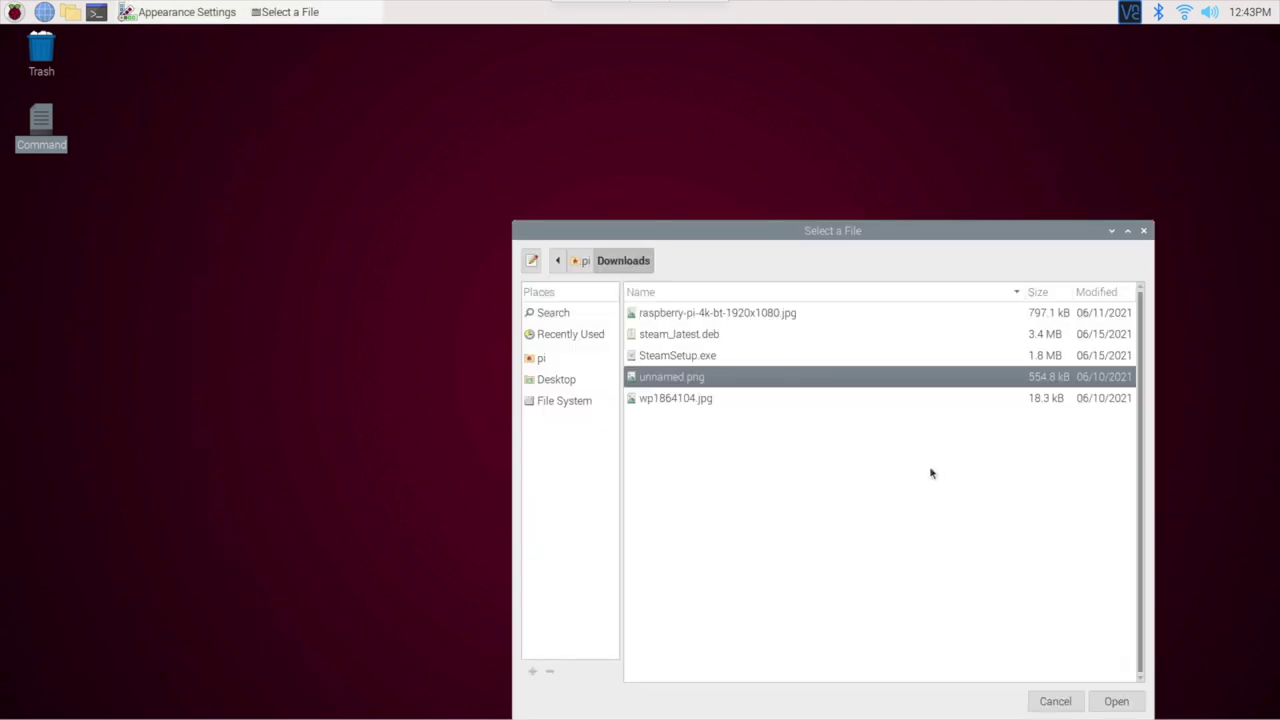
pyautogui.click(675, 338)
pyautogui.press('Up')
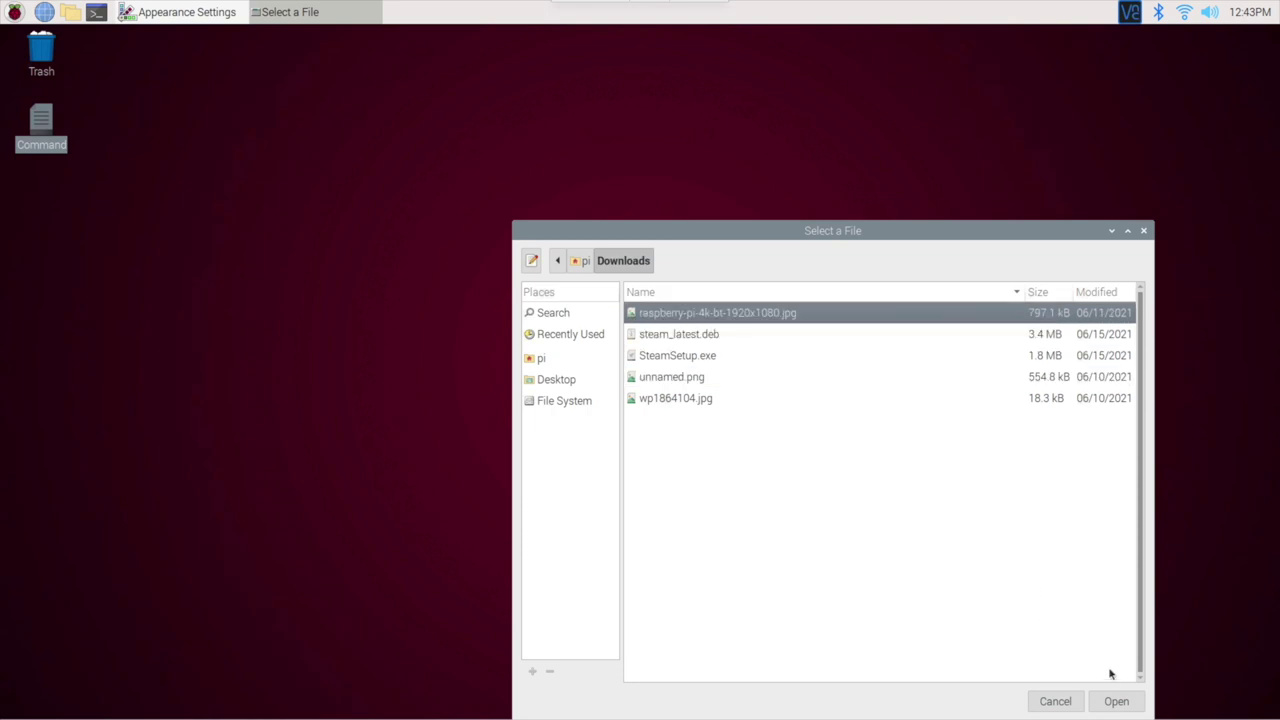
pyautogui.click(1112, 701)
pyautogui.click(910, 443)
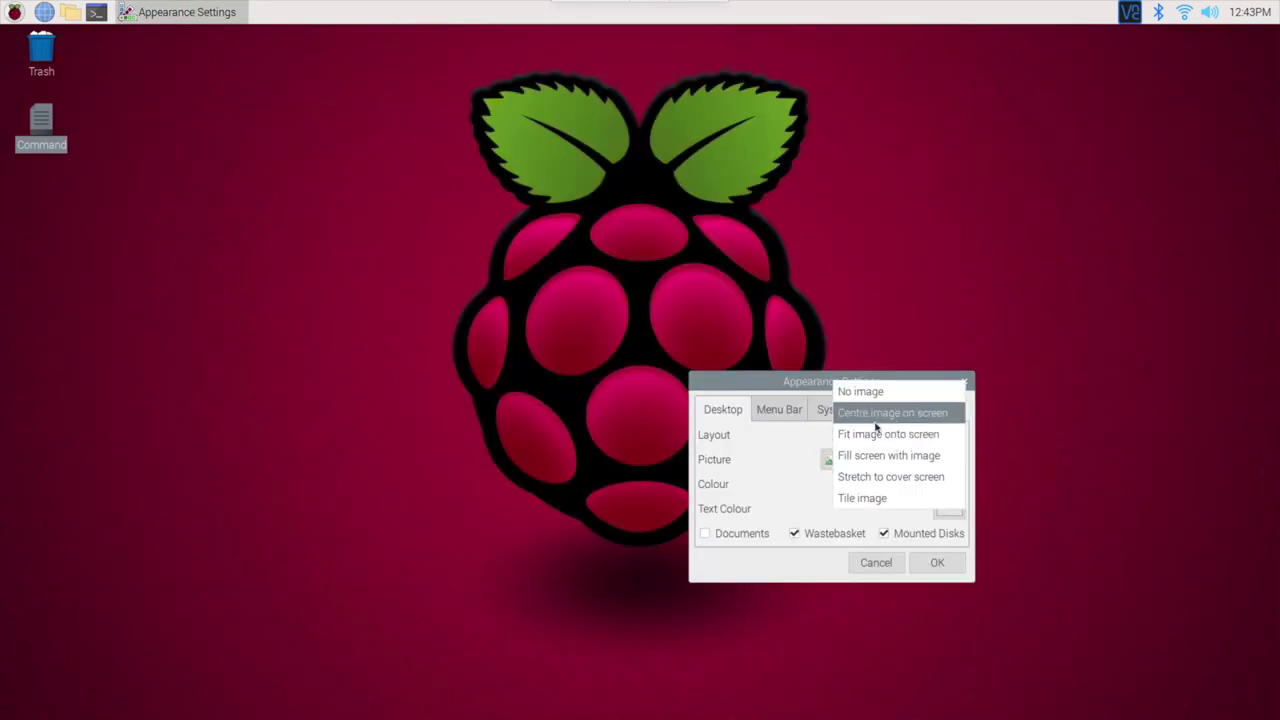
pyautogui.click(876, 422)
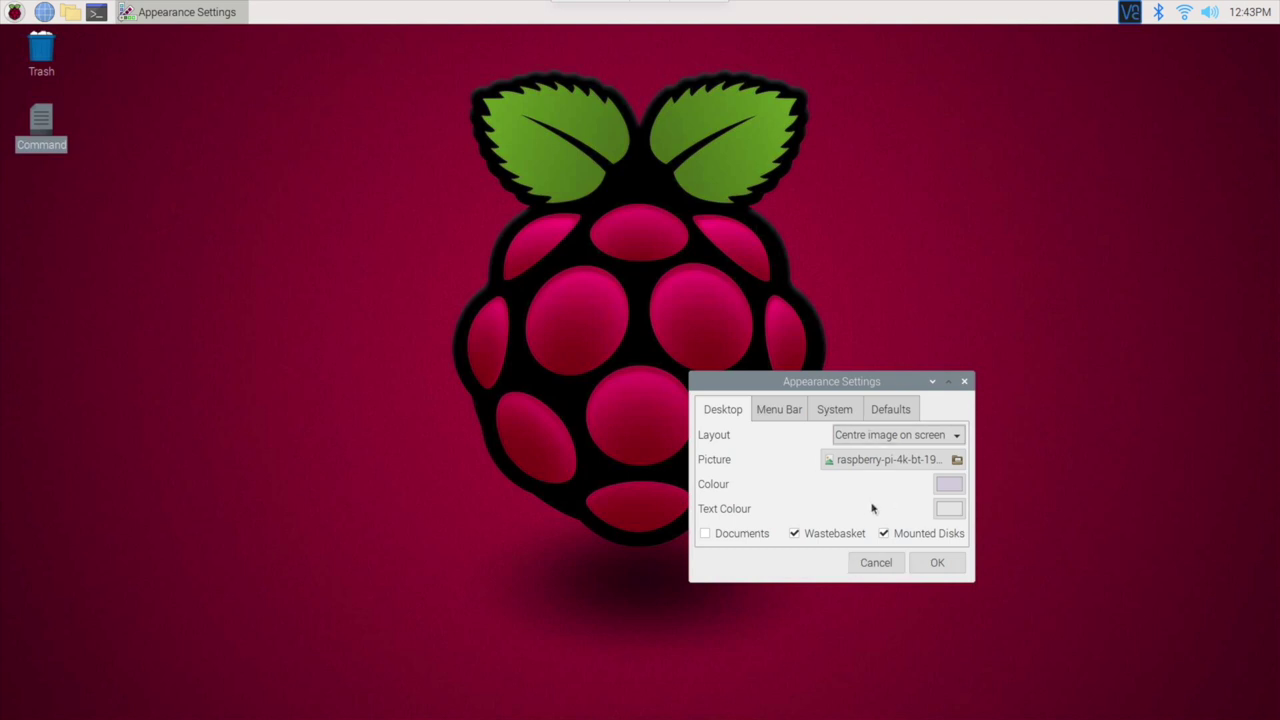
pyautogui.click(936, 561)
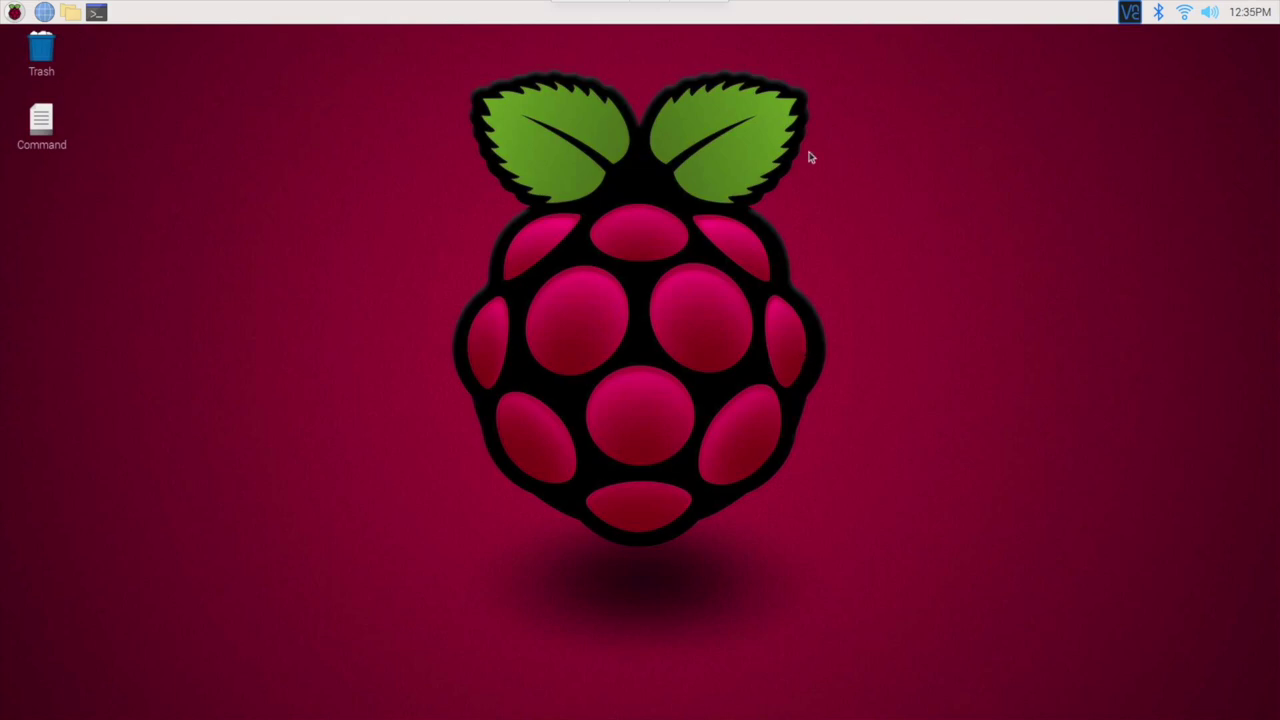
# Open the main application menu to view its categories
pyautogui.click(14, 12)
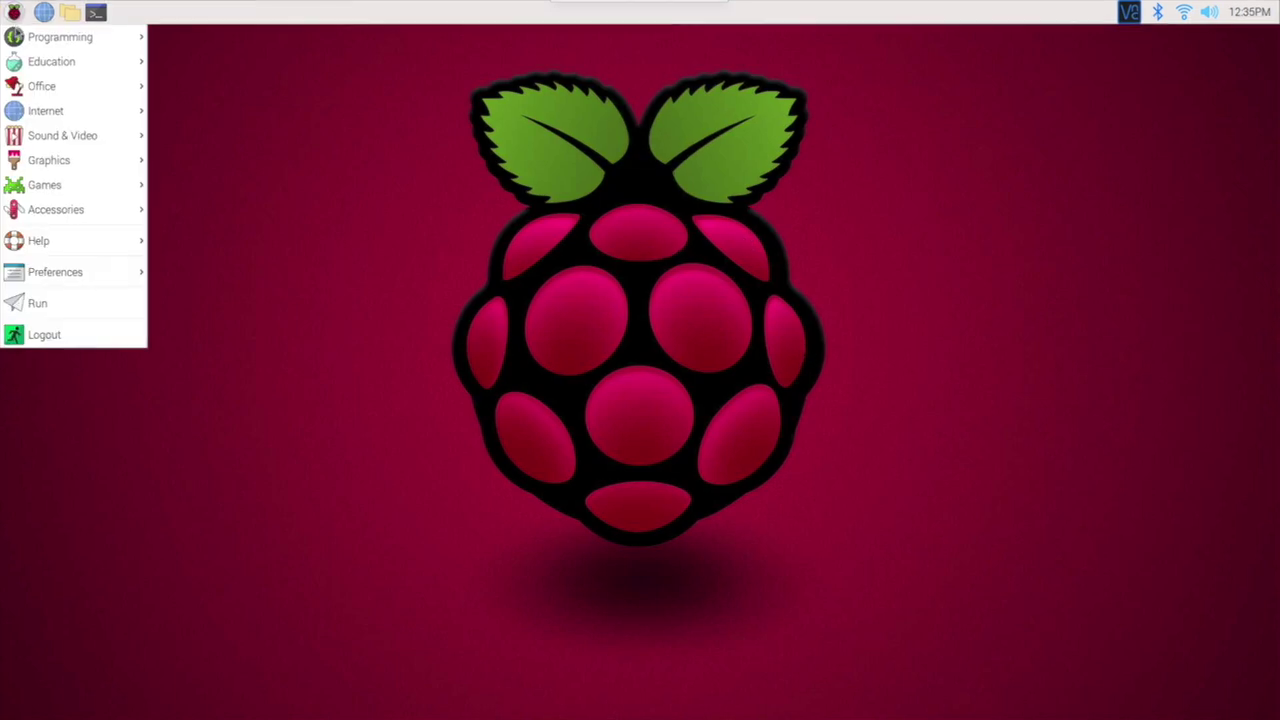